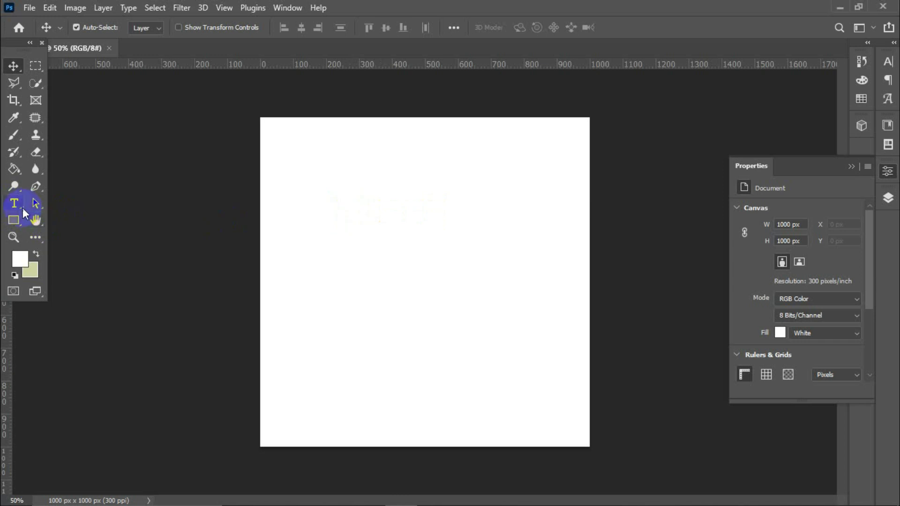
- Select the Horizontal Type tool on the blank 1000×1000 px, 300 ppi canvas
{"action": "left_click", "coordinate": [23, 211]}
- Place a text layer near the top-left and set its text colour to black
{"action": "left_click", "coordinate": [356, 233]}
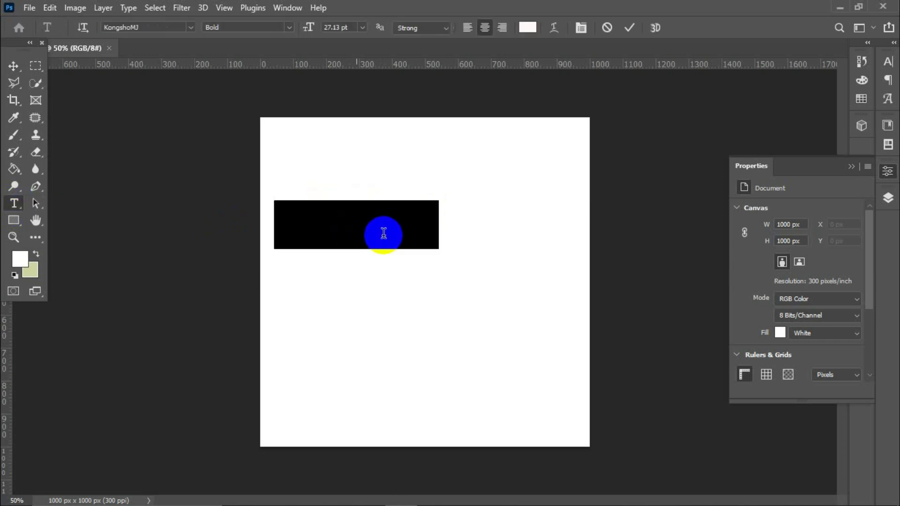
{"action": "left_click", "coordinate": [527, 28]}
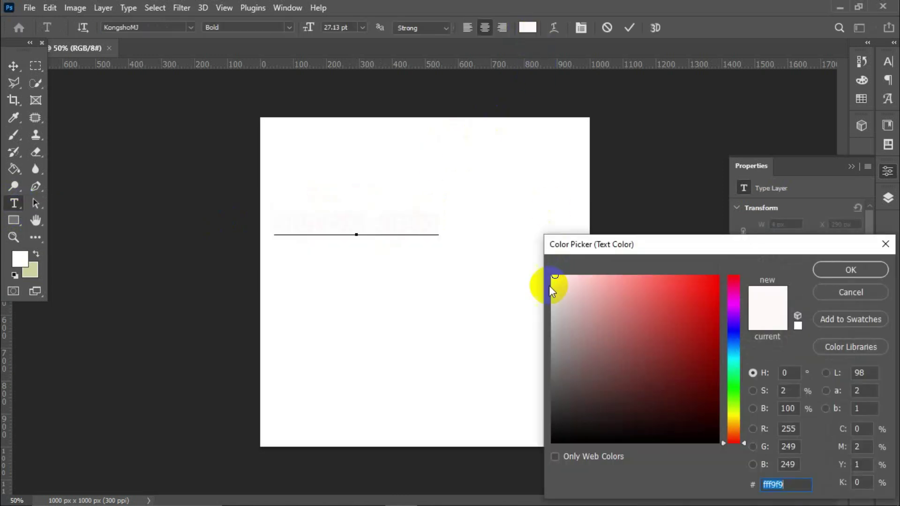
{"action": "left_click", "coordinate": [552, 438]}
{"action": "left_click", "coordinate": [827, 270]}
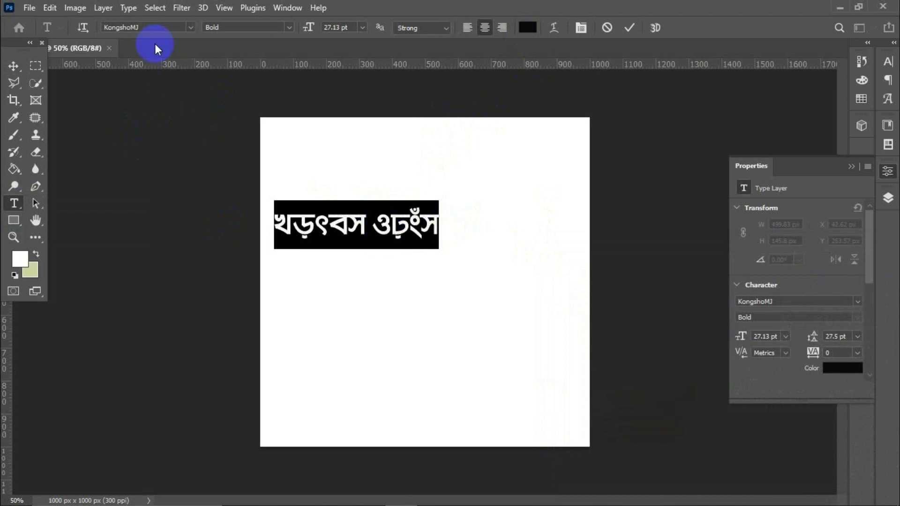
- Set the font to SutonnyMJ Regular and replace the placeholder by typing 'amakdg'
{"action": "left_click", "coordinate": [191, 28]}
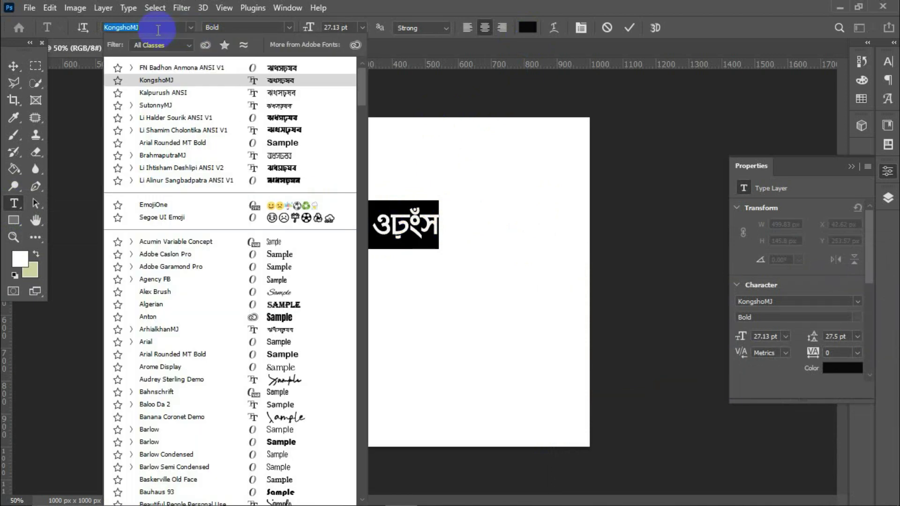
{"action": "type", "text": "su"}
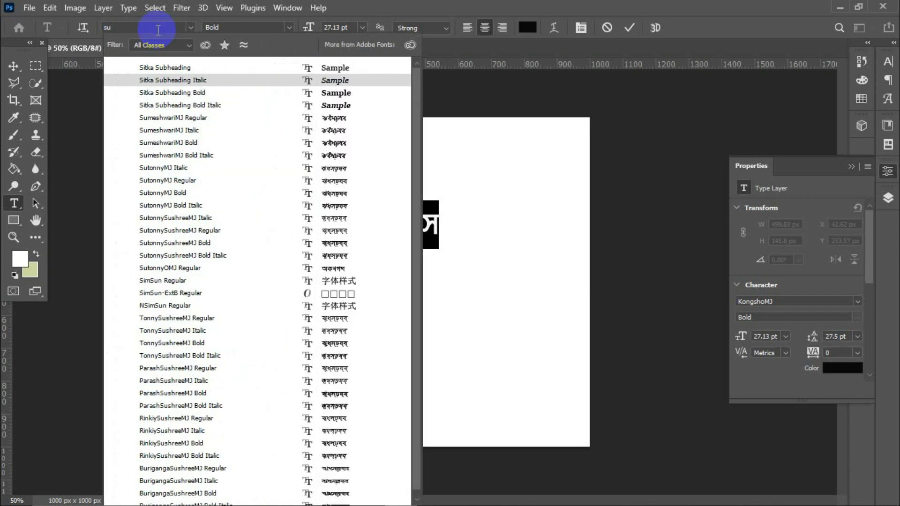
{"action": "type", "text": "to"}
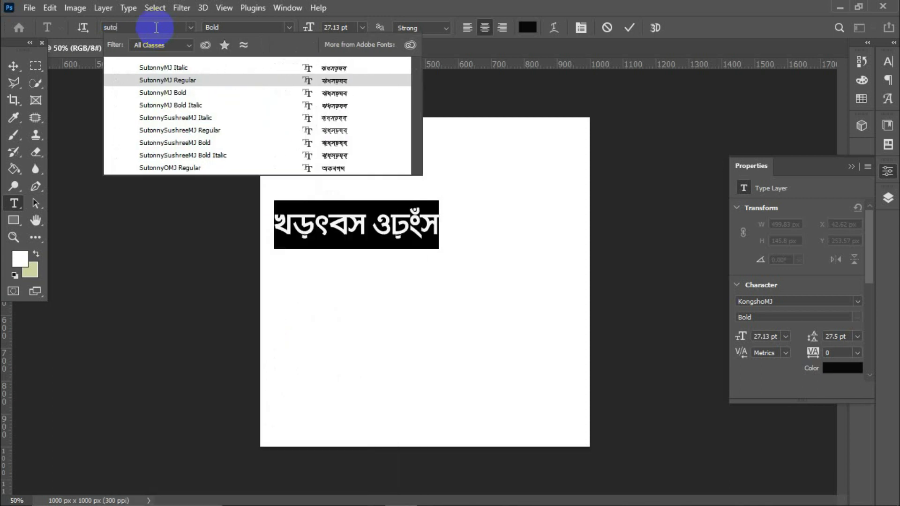
{"action": "left_click", "coordinate": [159, 81]}
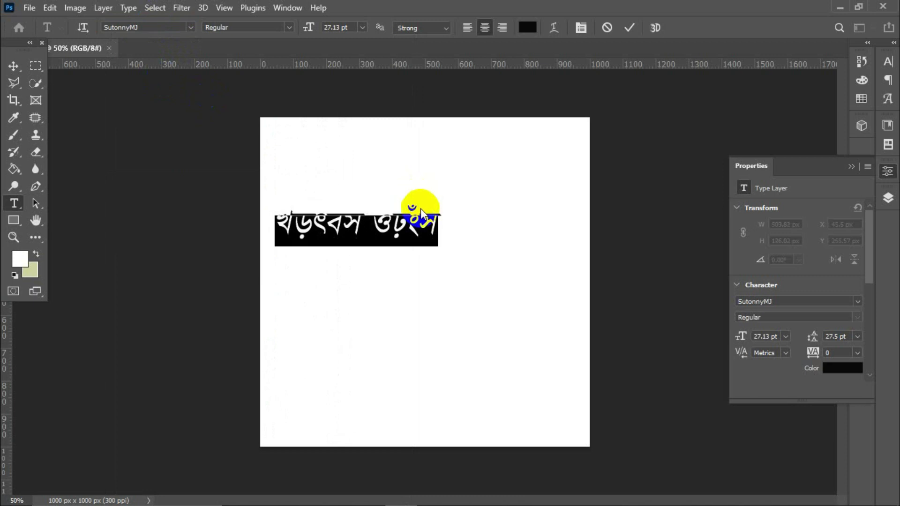
{"action": "left_click_drag", "start_coordinate": [421, 213], "coordinate": [432, 216]}
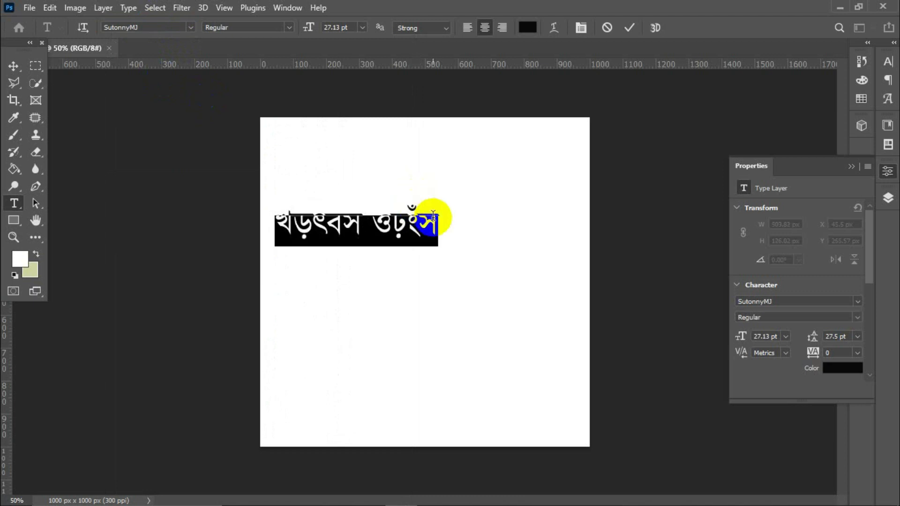
{"action": "type", "text": "amakdg"}
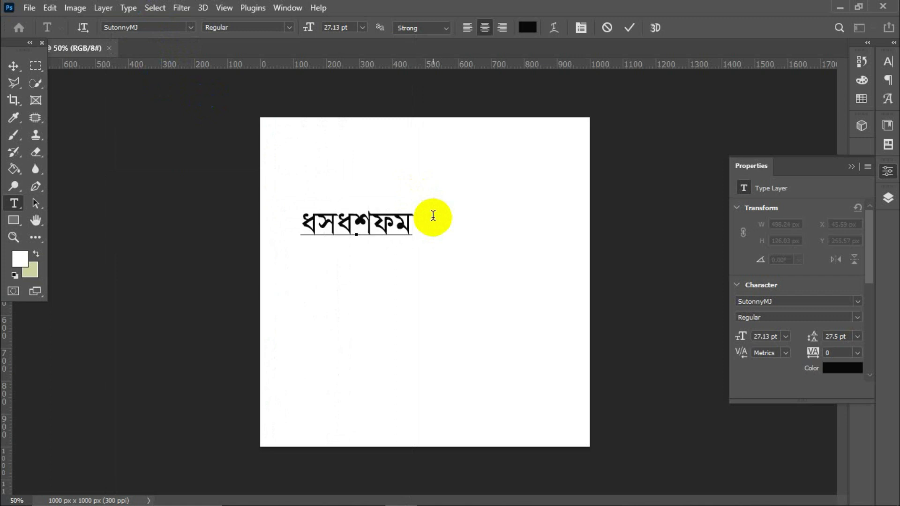
- Correct the line's ending to read ধসধশফধসং, then bring up the Avro Keyboard download page
{"action": "key", "text": "BackSpace"}
{"action": "type", "text": "amsg"}
{"action": "key", "text": "BackSpace"}
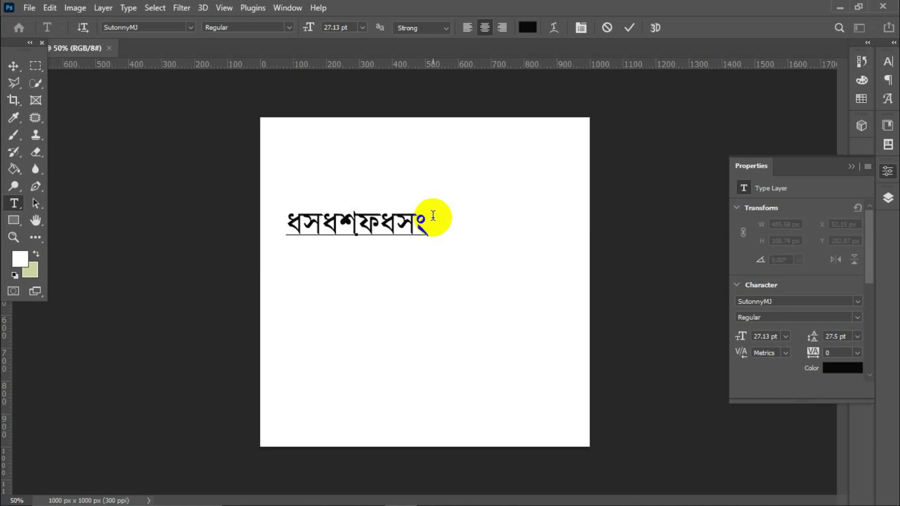
{"action": "left_click", "coordinate": [367, 493]}
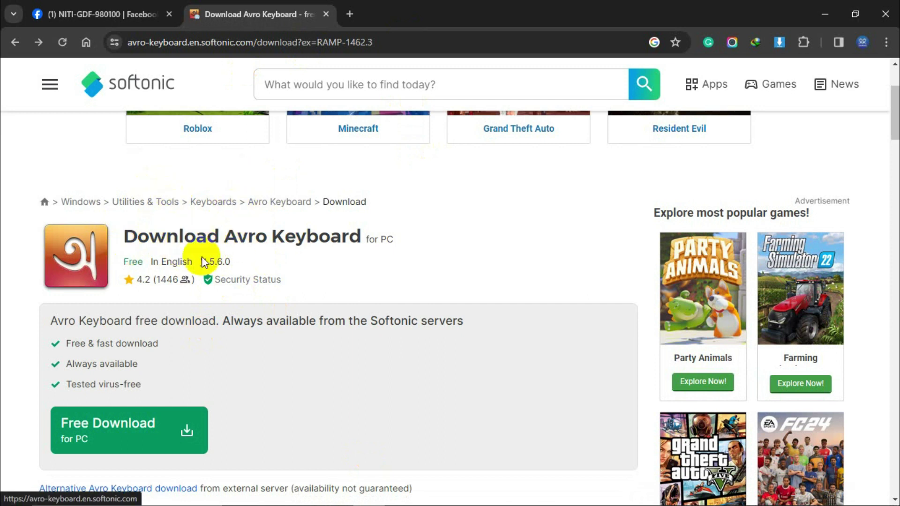
- Free Download Avro Keyboard 5.6.0 from Softonic, then open the D:\software folder
{"action": "left_click", "coordinate": [93, 441]}
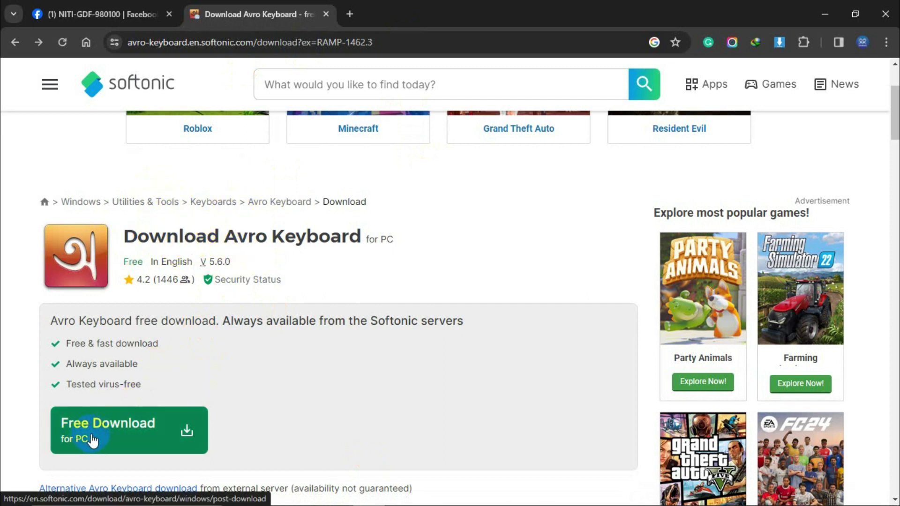
{"action": "left_click", "coordinate": [127, 426]}
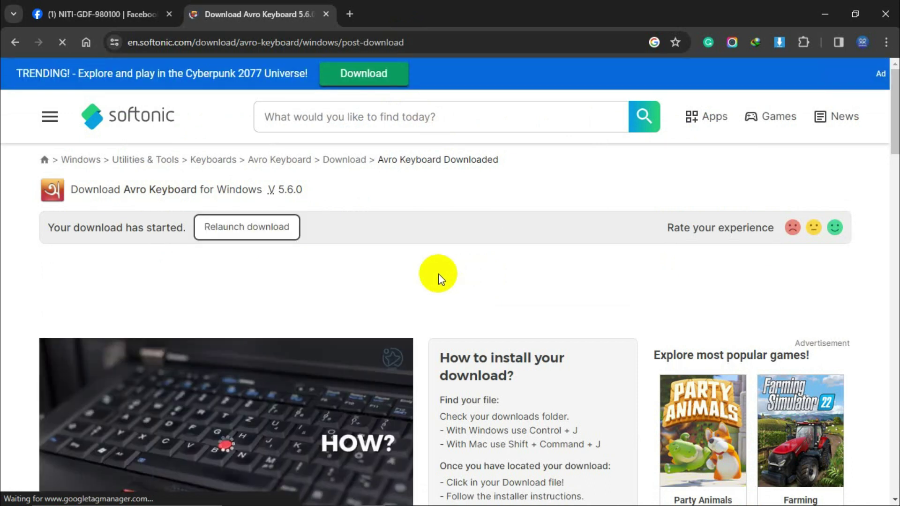
{"action": "scroll", "coordinate": [438, 274], "scroll_direction": "down", "scroll_amount": 4}
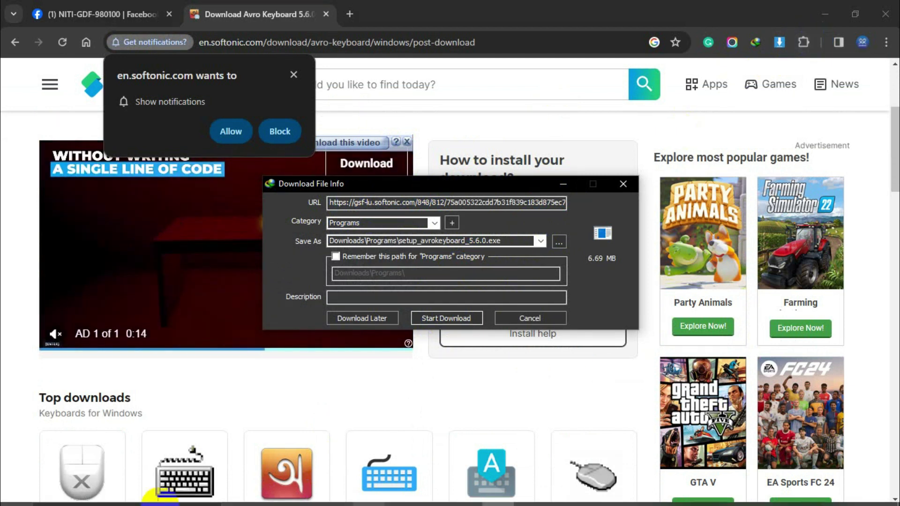
{"action": "left_click", "coordinate": [238, 492]}
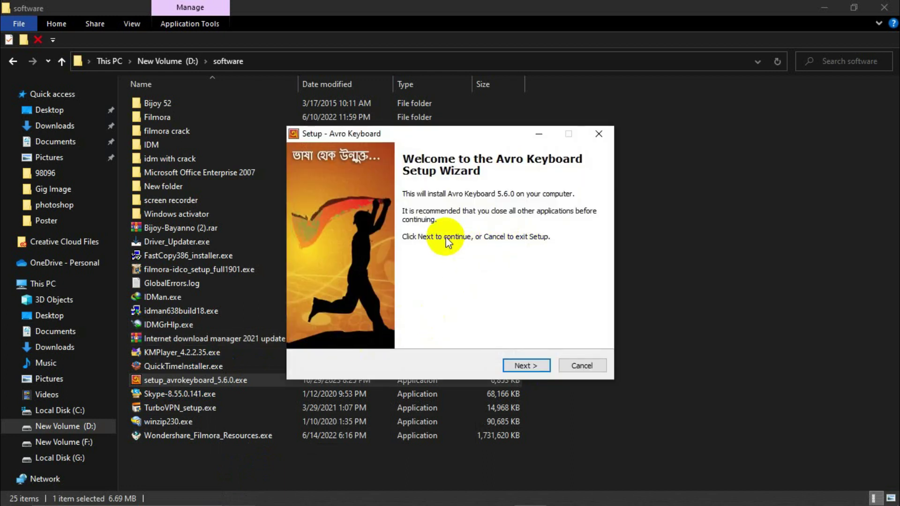
- Start the Avro Keyboard 5.6.0 setup and accept the license agreement
{"action": "left_click", "coordinate": [506, 367]}
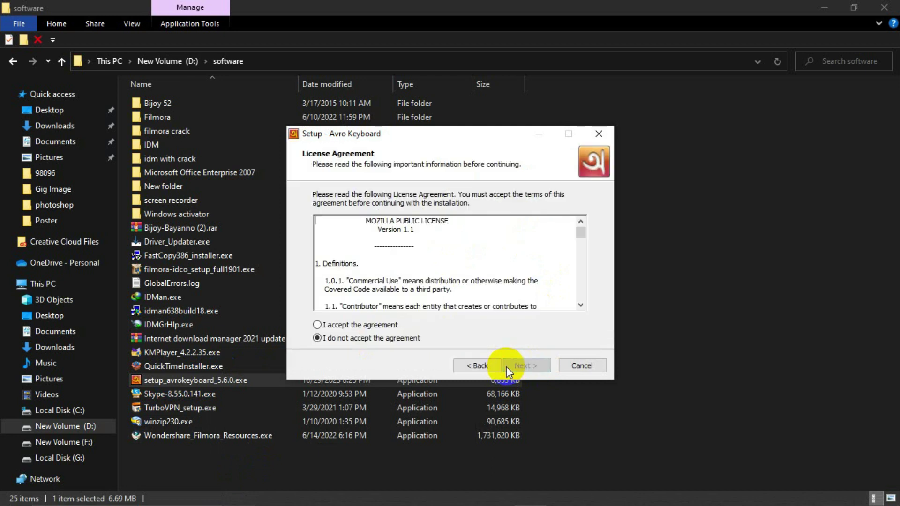
{"action": "left_click", "coordinate": [337, 327]}
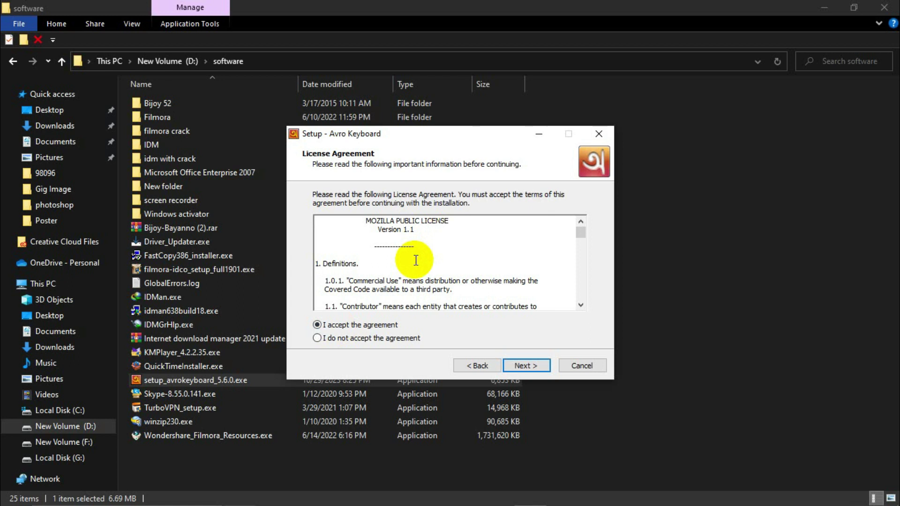
{"action": "scroll", "coordinate": [416, 260], "scroll_direction": "down", "scroll_amount": 2}
{"action": "scroll", "coordinate": [415, 261], "scroll_direction": "down", "scroll_amount": 1}
{"action": "scroll", "coordinate": [452, 259], "scroll_direction": "down", "scroll_amount": 1}
{"action": "scroll", "coordinate": [471, 255], "scroll_direction": "down", "scroll_amount": 1}
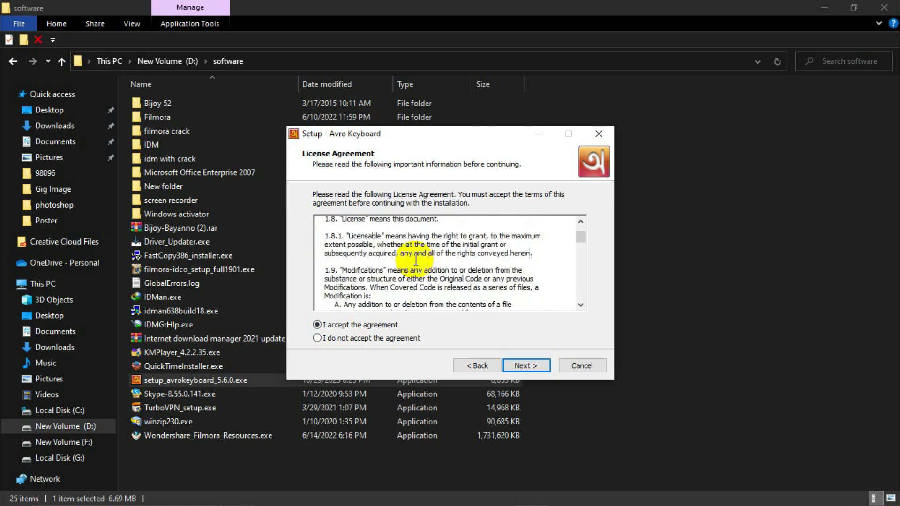
{"action": "scroll", "coordinate": [496, 267], "scroll_direction": "down", "scroll_amount": 1}
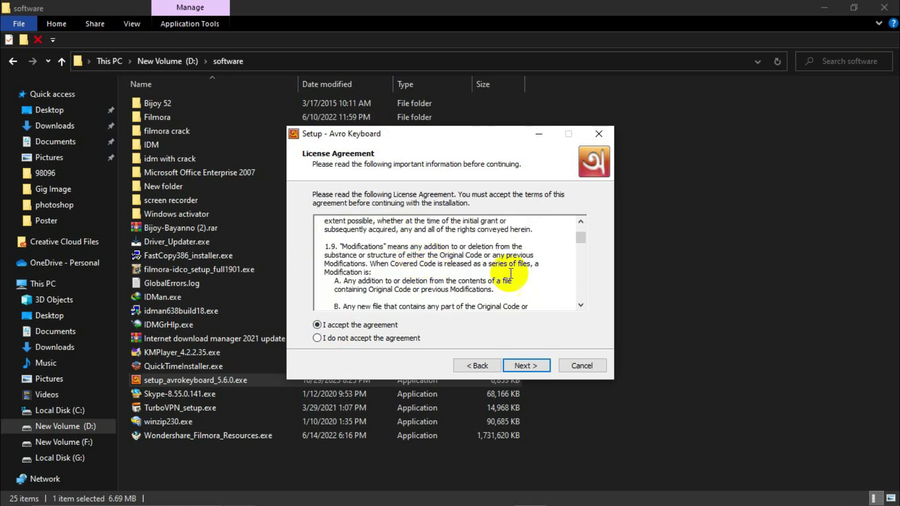
- Keep the default Start Menu folder and weekly update checks, install, and finish
{"action": "left_click", "coordinate": [519, 366]}
{"action": "left_click", "coordinate": [519, 366]}
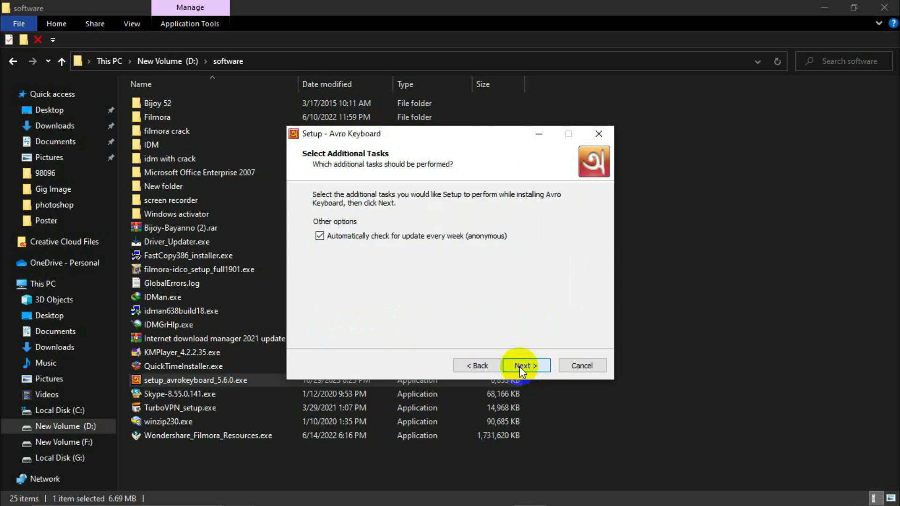
{"action": "left_click", "coordinate": [519, 366]}
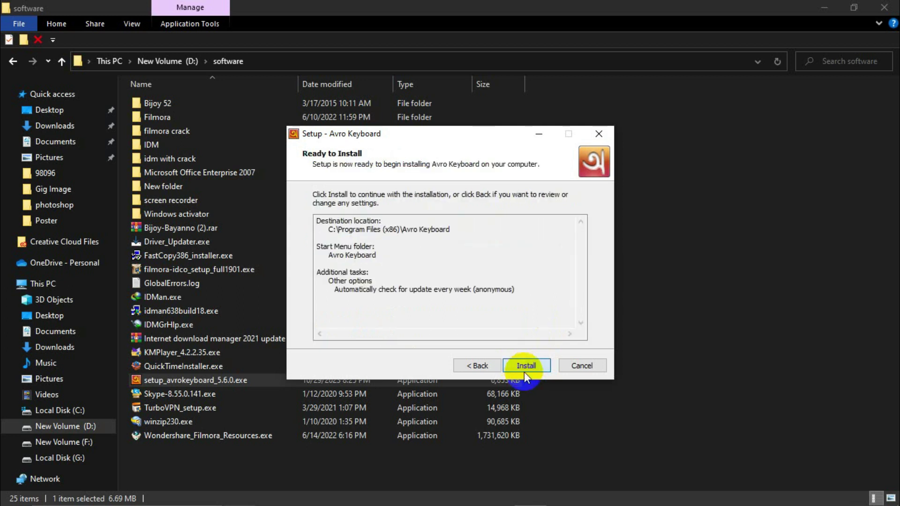
{"action": "left_click", "coordinate": [521, 365]}
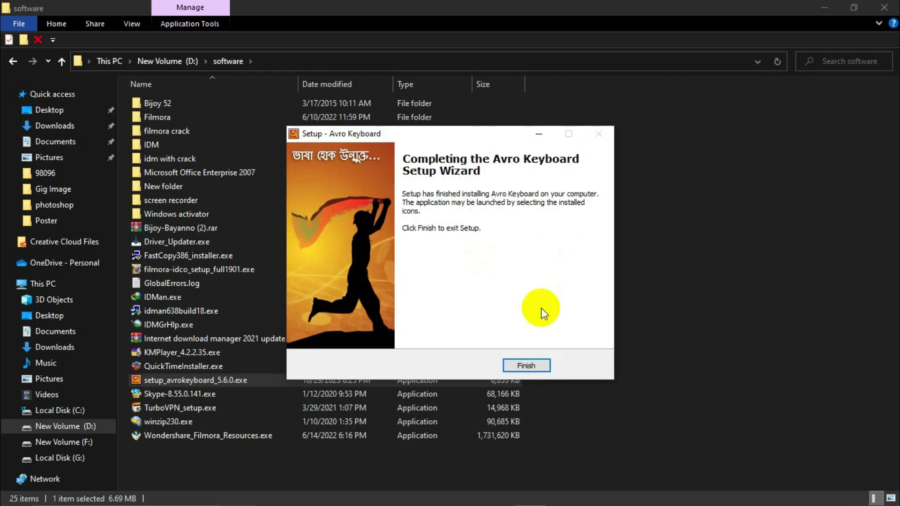
{"action": "left_click", "coordinate": [525, 365]}
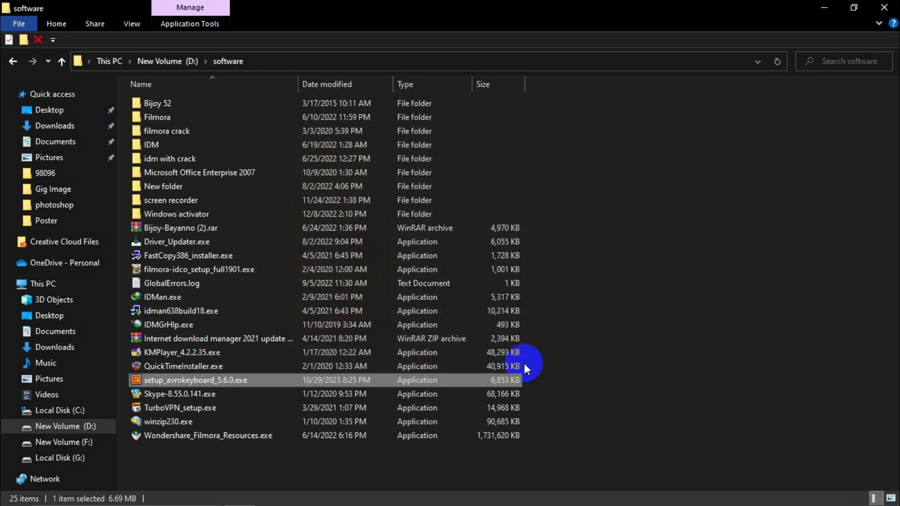
{"action": "mouse_move", "coordinate": [400, 494]}
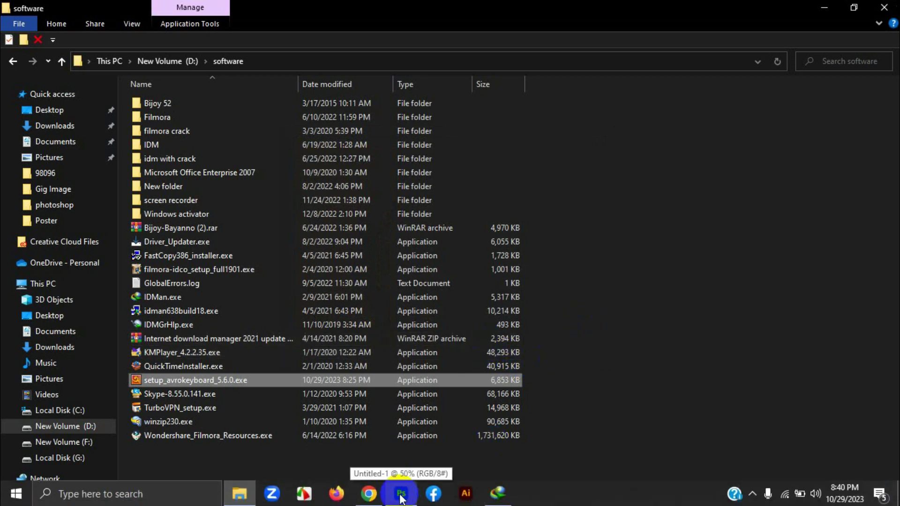
- Return to Photoshop, check the system tray, and launch Avro Keyboard from Start
{"action": "left_click", "coordinate": [401, 494]}
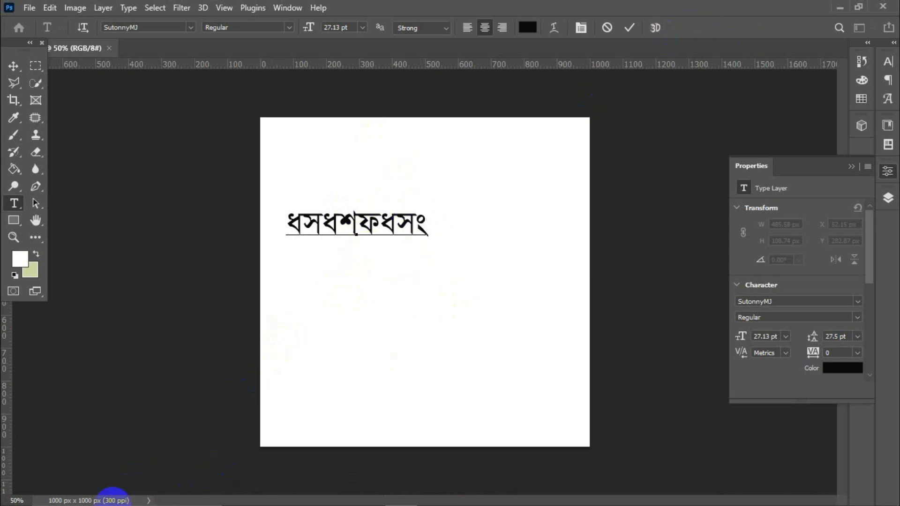
{"action": "mouse_move", "coordinate": [450, 502]}
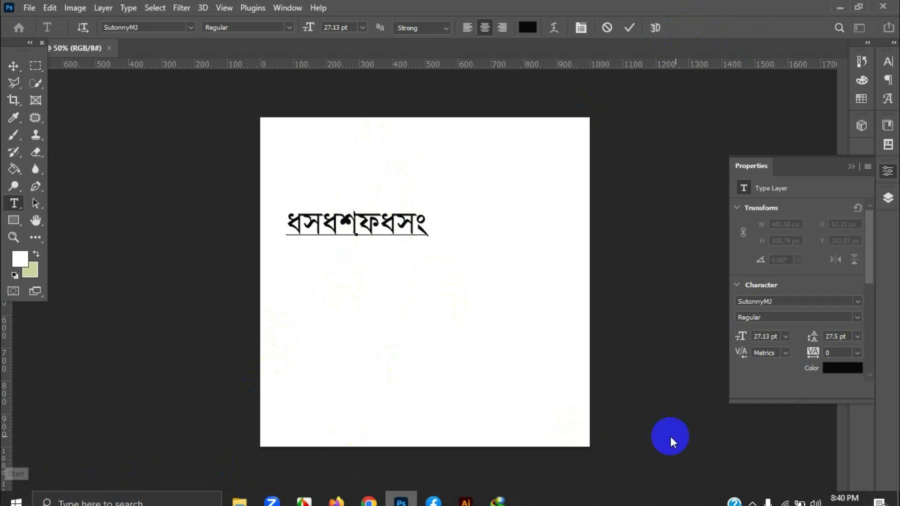
{"action": "left_click", "coordinate": [752, 494]}
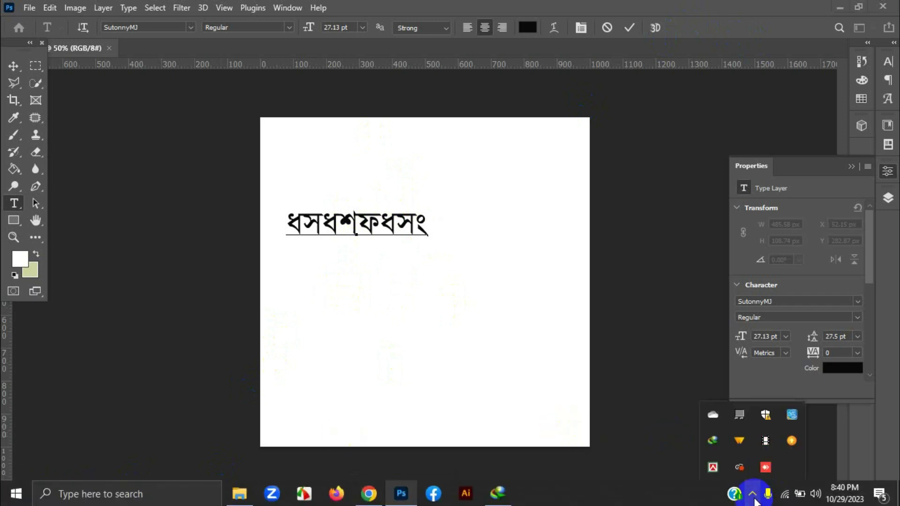
{"action": "left_click", "coordinate": [752, 494]}
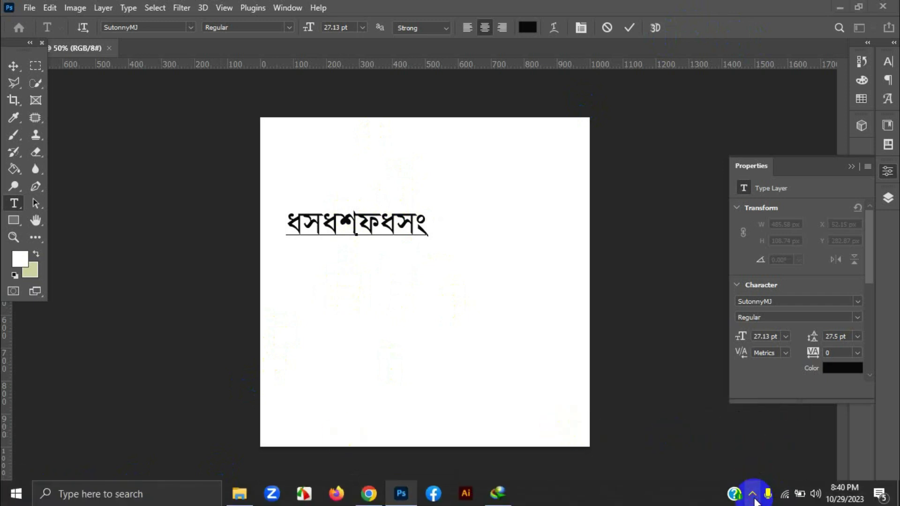
{"action": "left_click", "coordinate": [11, 498]}
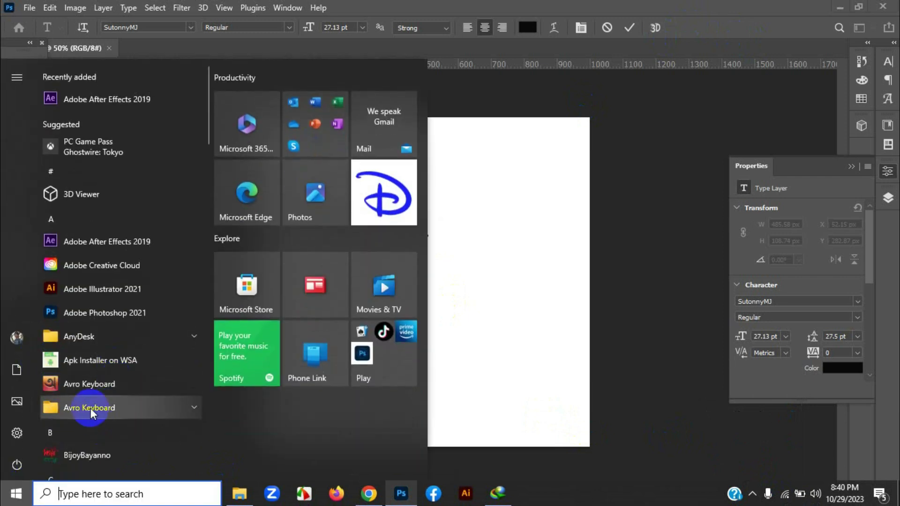
{"action": "left_click", "coordinate": [86, 385]}
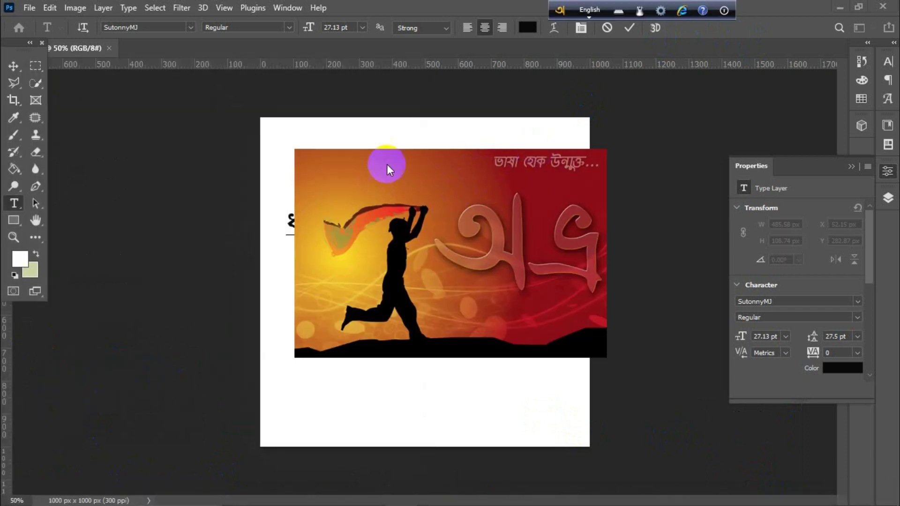
- Dismiss the Avro splash and try selecting the final characters of the Bengali line
{"action": "left_click", "coordinate": [387, 164]}
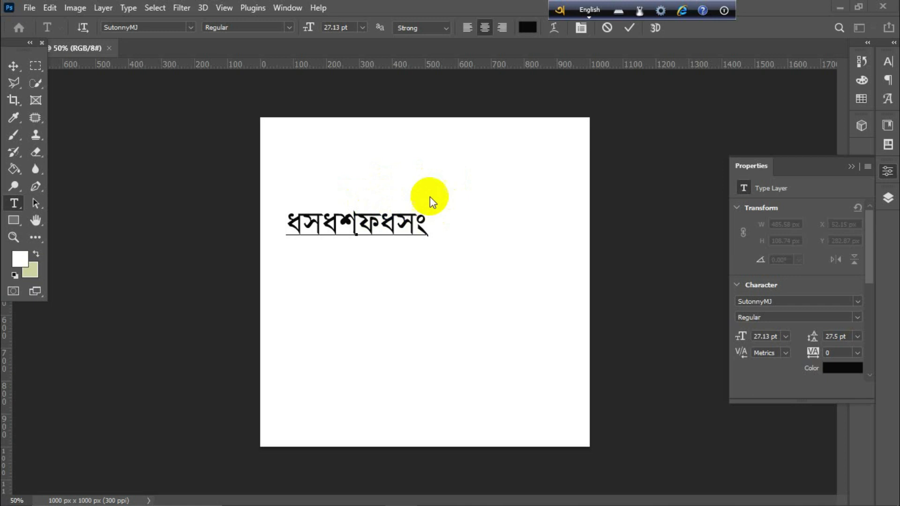
{"action": "left_click_drag", "start_coordinate": [412, 224], "coordinate": [430, 228]}
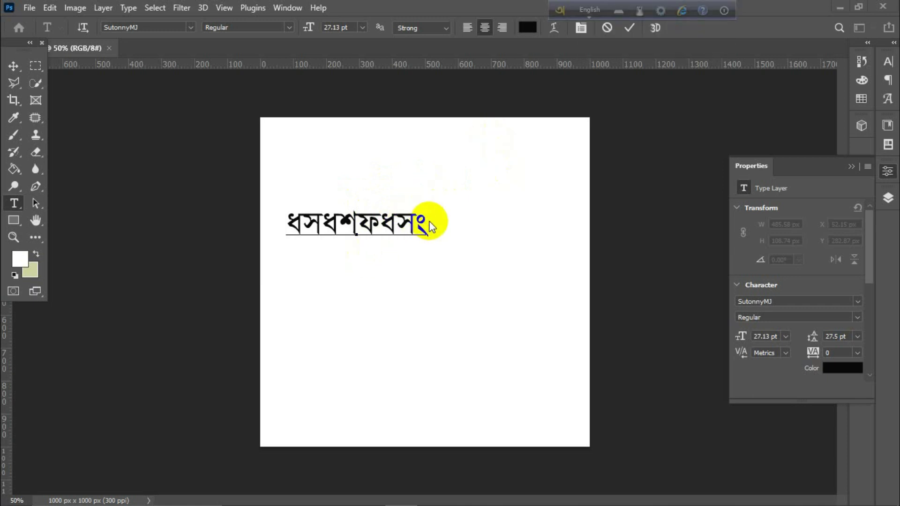
{"action": "left_click", "coordinate": [529, 28]}
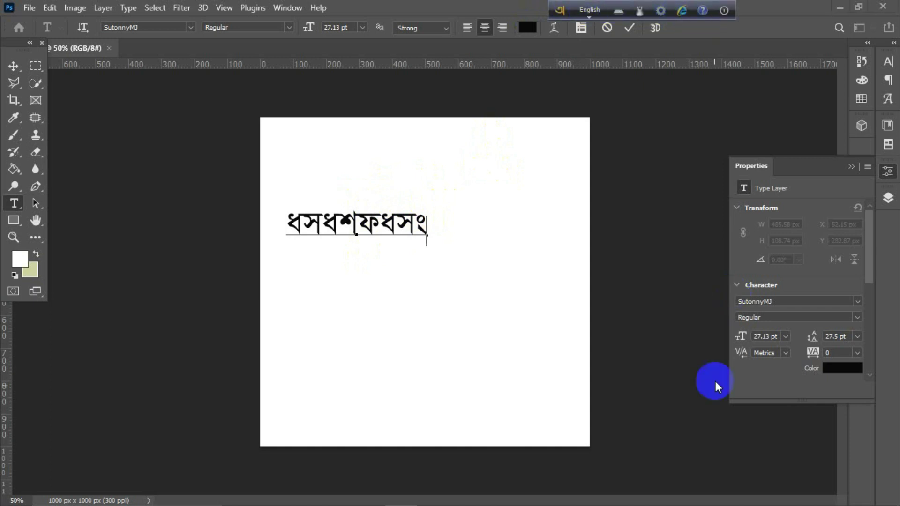
{"action": "mouse_move", "coordinate": [751, 494]}
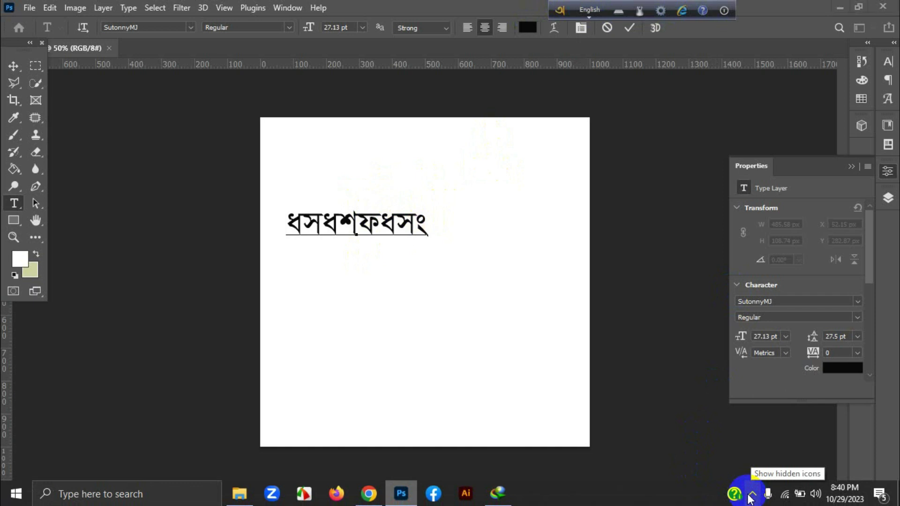
{"action": "left_click", "coordinate": [751, 495]}
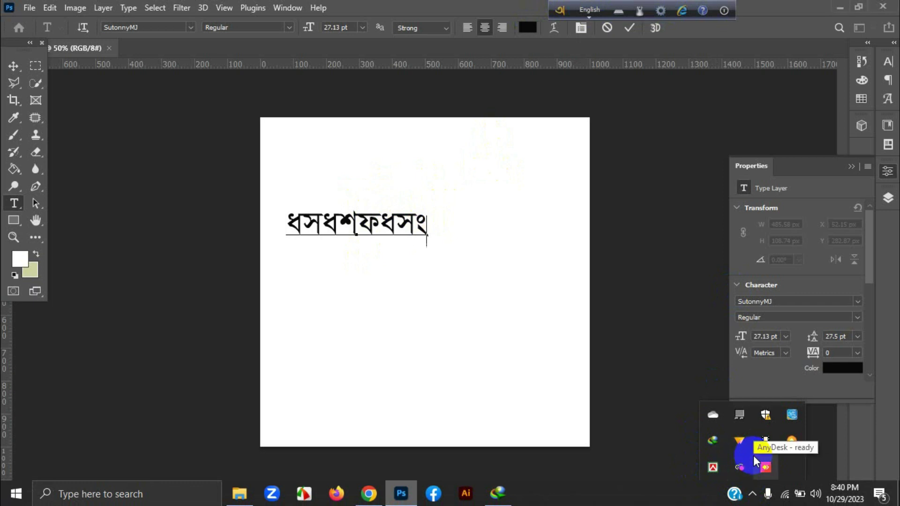
{"action": "left_click_drag", "start_coordinate": [427, 224], "coordinate": [422, 209]}
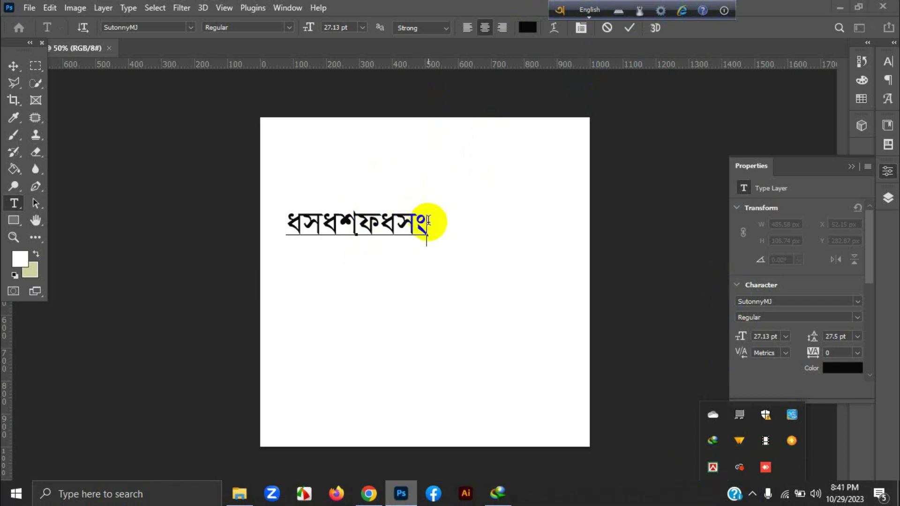
{"action": "left_click", "coordinate": [422, 208]}
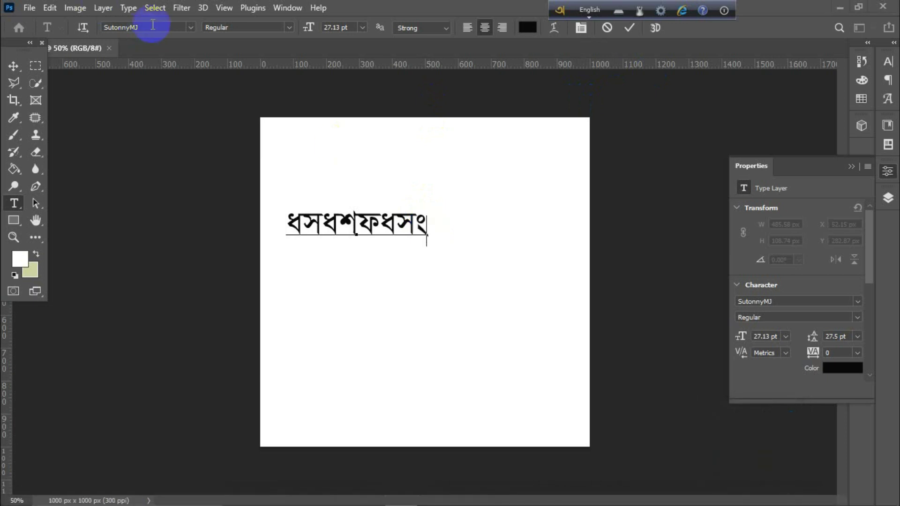
{"action": "left_click", "coordinate": [430, 214]}
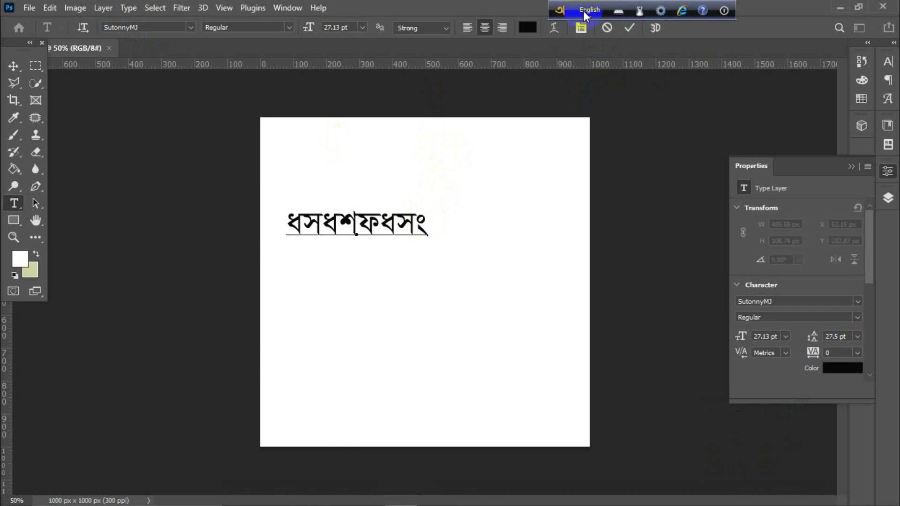
- Switch Avro to English, then select and delete the whole Bengali line
{"action": "left_click", "coordinate": [425, 227]}
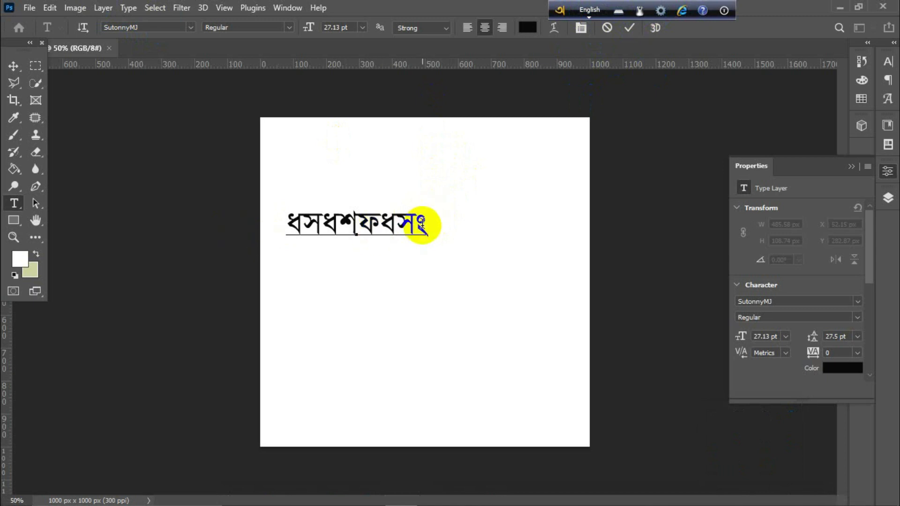
{"action": "left_click_drag", "start_coordinate": [424, 219], "coordinate": [190, 225]}
{"action": "key", "text": "BackSpace"}
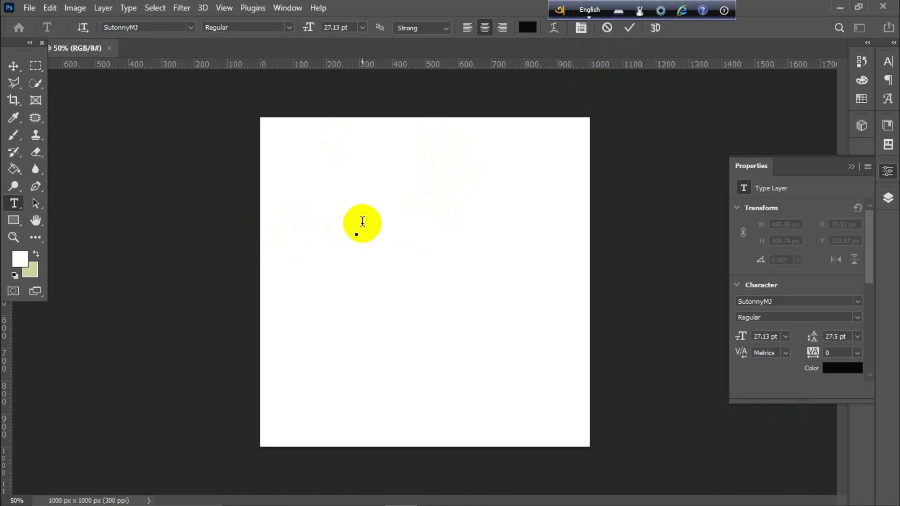
- Switch Avro to Bangla and phonetically type 'amar sOnar' as আমার সোনার
{"action": "left_click", "coordinate": [595, 10]}
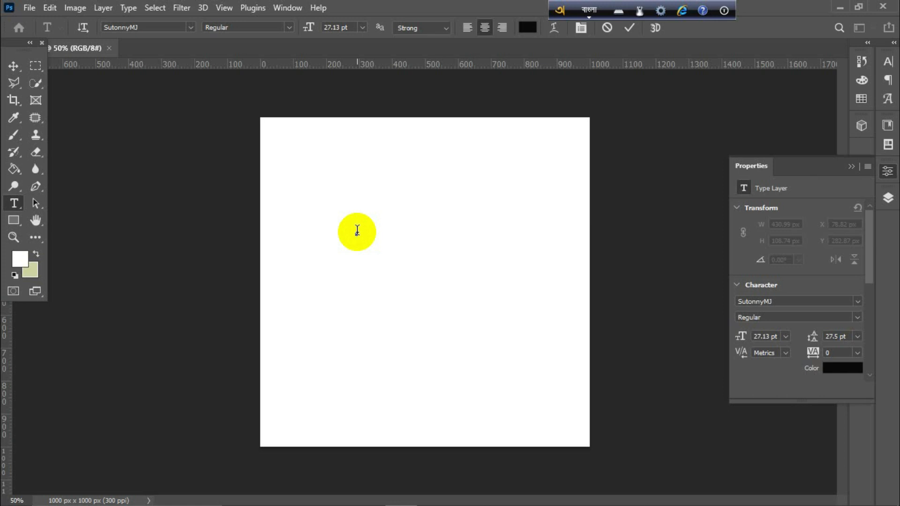
{"action": "type", "text": "amr"}
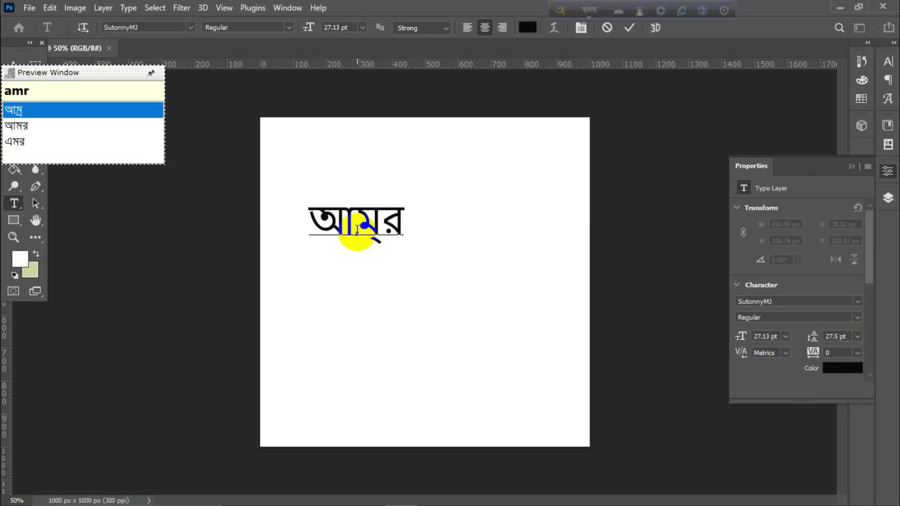
{"action": "key", "text": "BackSpace"}
{"action": "key", "text": "BackSpace"}
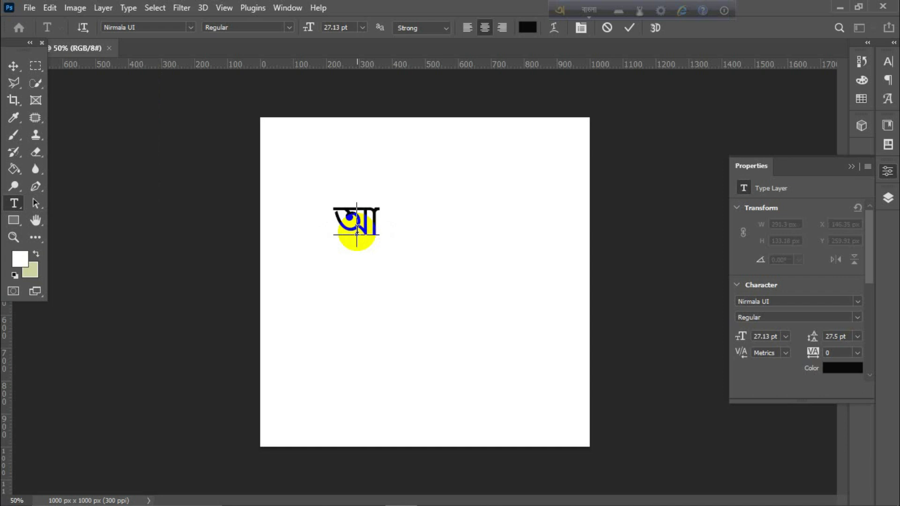
{"action": "key", "text": "BackSpace"}
{"action": "type", "text": "amar"}
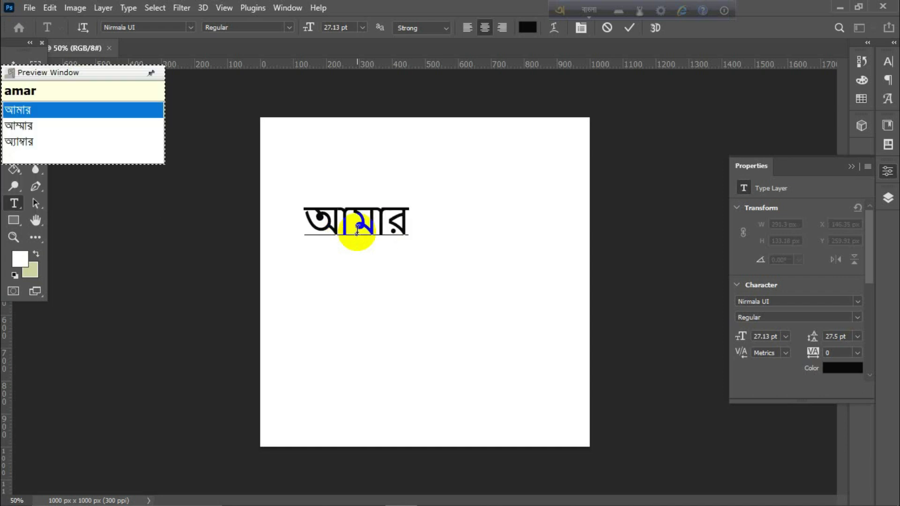
{"action": "type", "text": " s"}
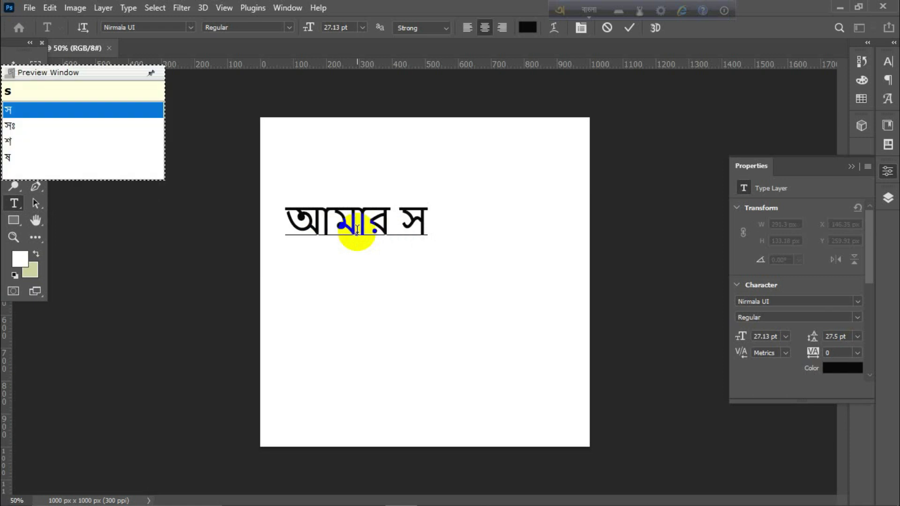
{"action": "type", "text": "Onar"}
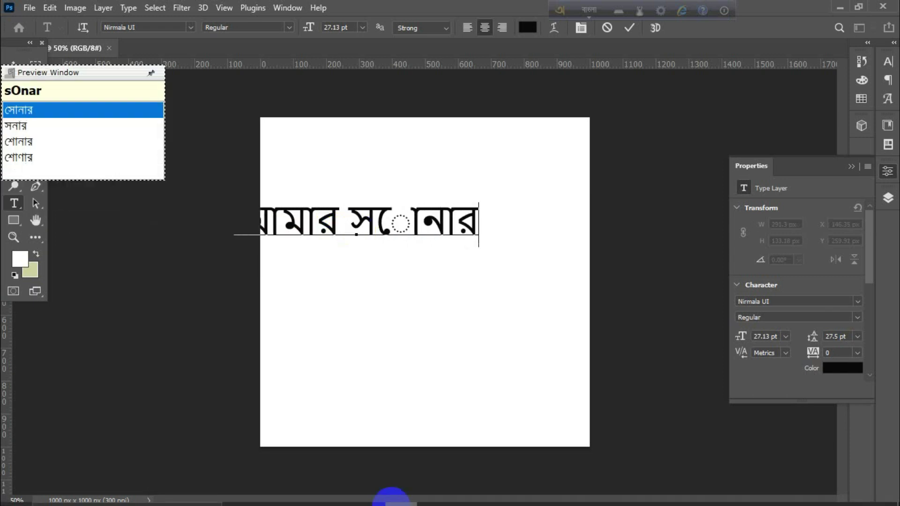
- Move the আমার সোনার text toward the centre, then select and delete it
{"action": "mouse_move", "coordinate": [387, 281]}
{"action": "left_mouse_down"}
{"action": "mouse_move", "coordinate": [452, 287]}
{"action": "mouse_move", "coordinate": [449, 294]}
{"action": "left_mouse_up"}
{"action": "mouse_move", "coordinate": [526, 239]}
{"action": "left_mouse_down"}
{"action": "mouse_move", "coordinate": [542, 241]}
{"action": "mouse_move", "coordinate": [237, 237]}
{"action": "left_mouse_up"}
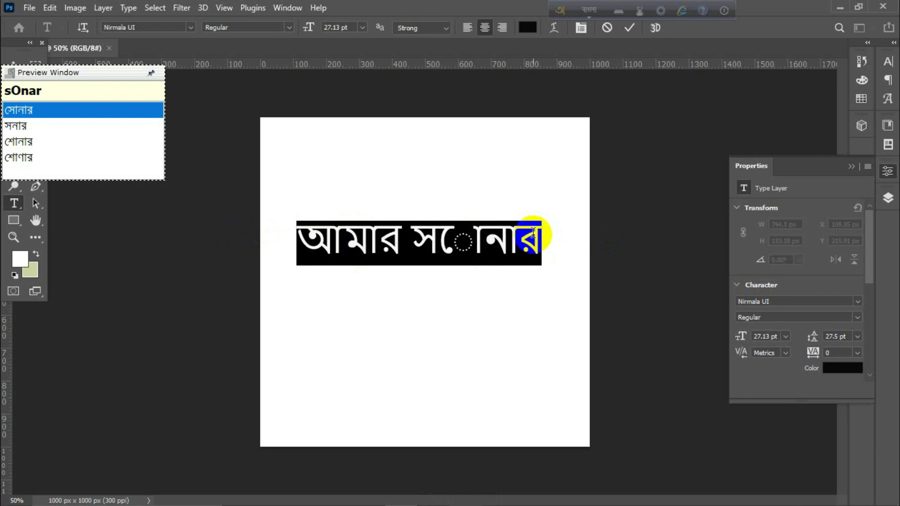
{"action": "key", "text": "BackSpace"}
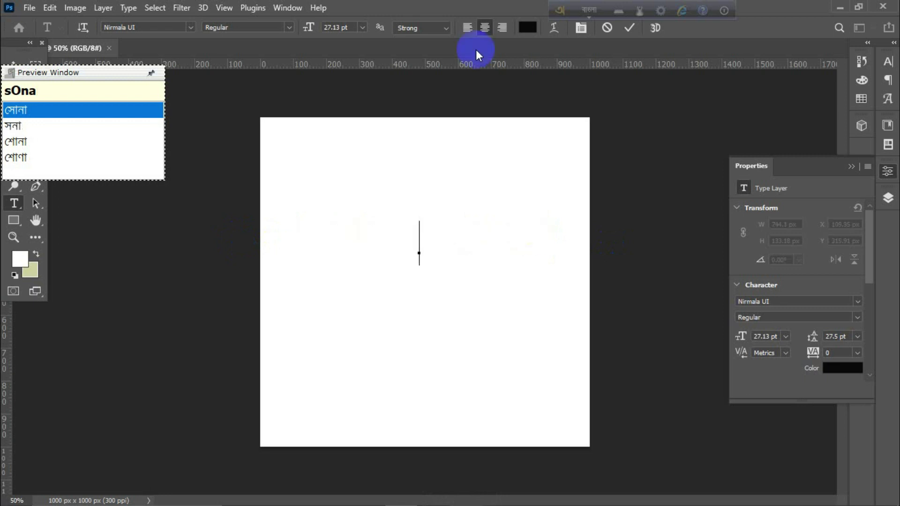
- Switch Avro's output to ANSI and confirm with 'Use ANSI anyway'
{"action": "left_click", "coordinate": [661, 11]}
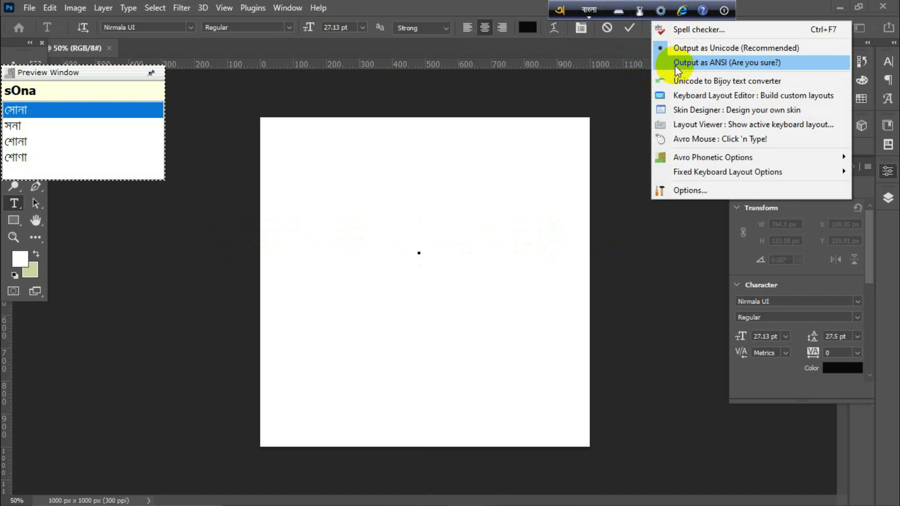
{"action": "left_click", "coordinate": [702, 62]}
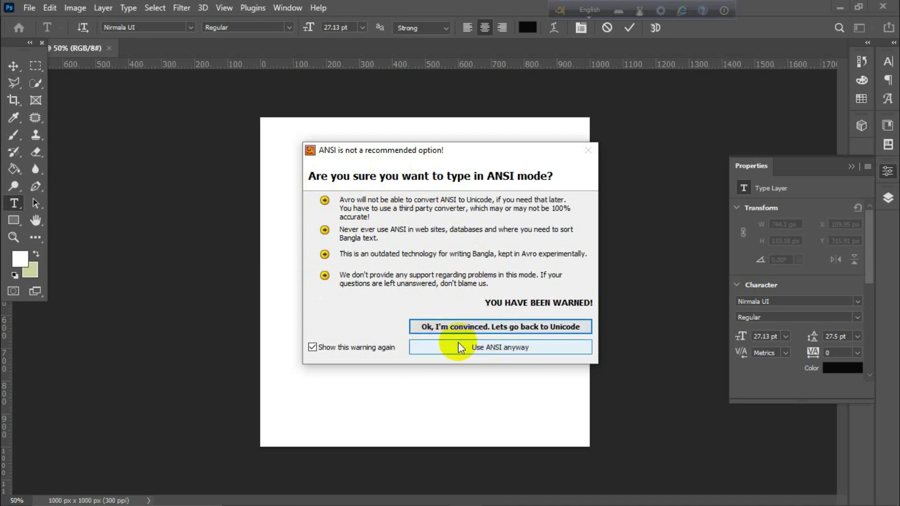
{"action": "left_click", "coordinate": [490, 345]}
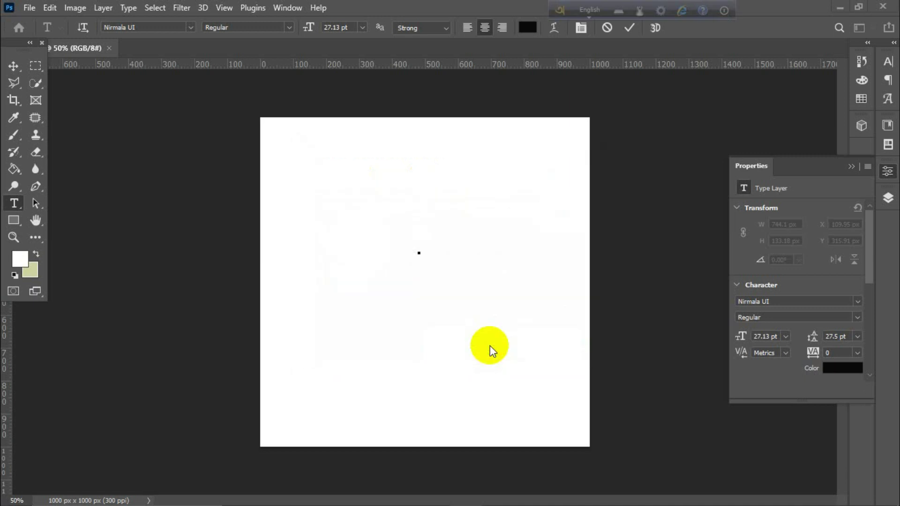
- Toggle Bengali input with F12, type 'a' on the canvas, and erase the resulting 'Av'
{"action": "key", "text": "F12"}
{"action": "left_click", "coordinate": [418, 247]}
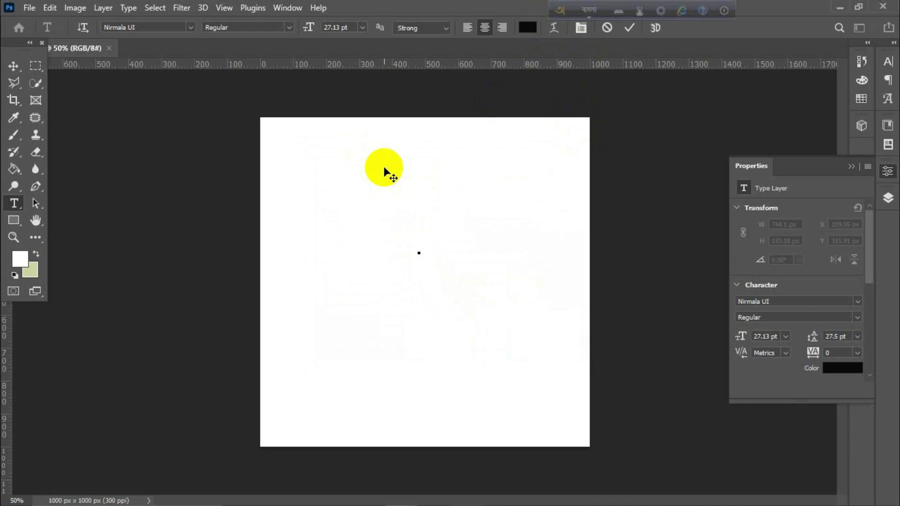
{"action": "type", "text": "a"}
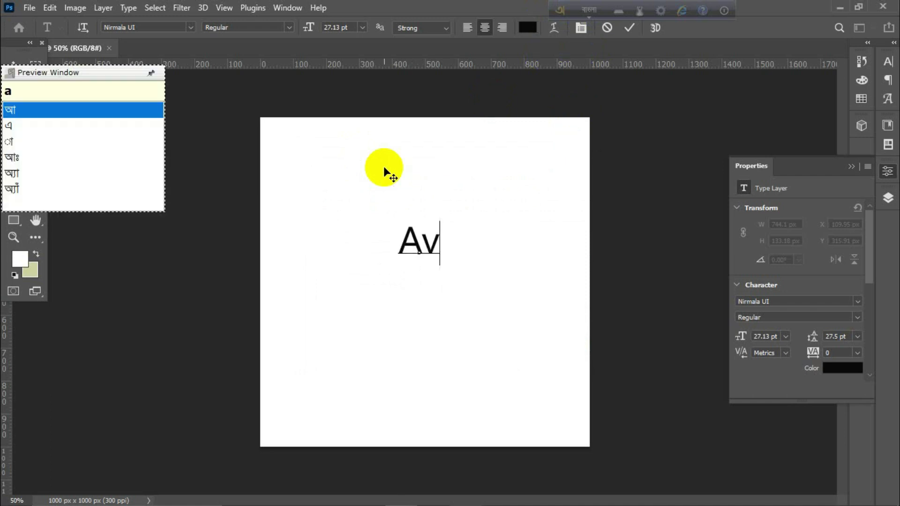
{"action": "key", "text": "Left"}
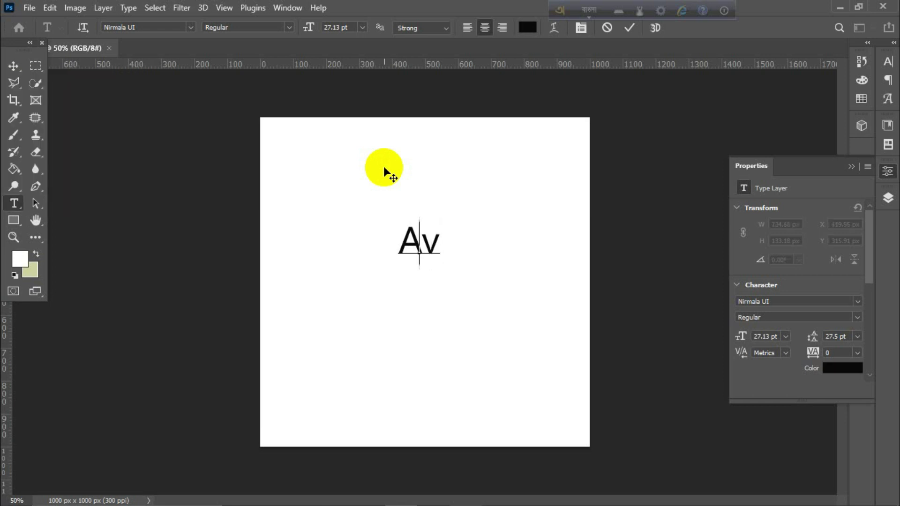
{"action": "key", "text": "BackSpace"}
{"action": "key", "text": "Delete"}
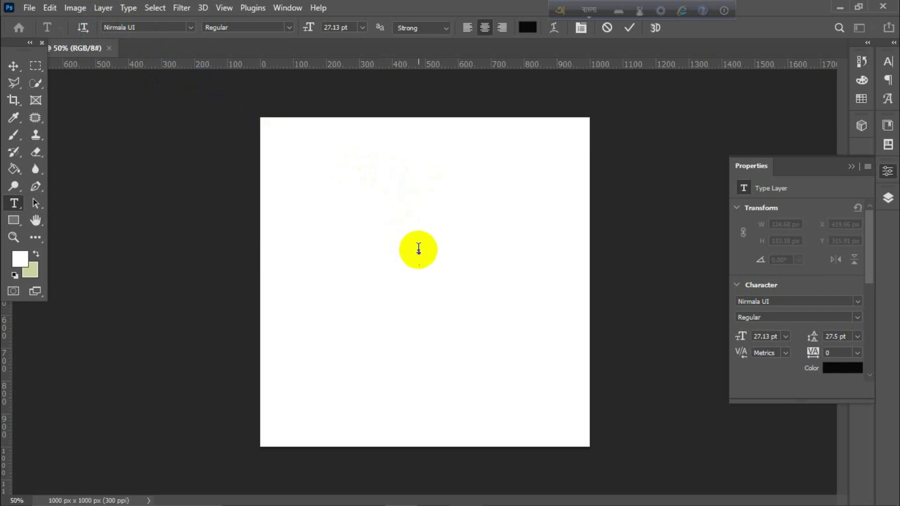
- Set the font family to KongshoMJ Bold and start typing 'amar s' phonetically
{"action": "left_click", "coordinate": [190, 27]}
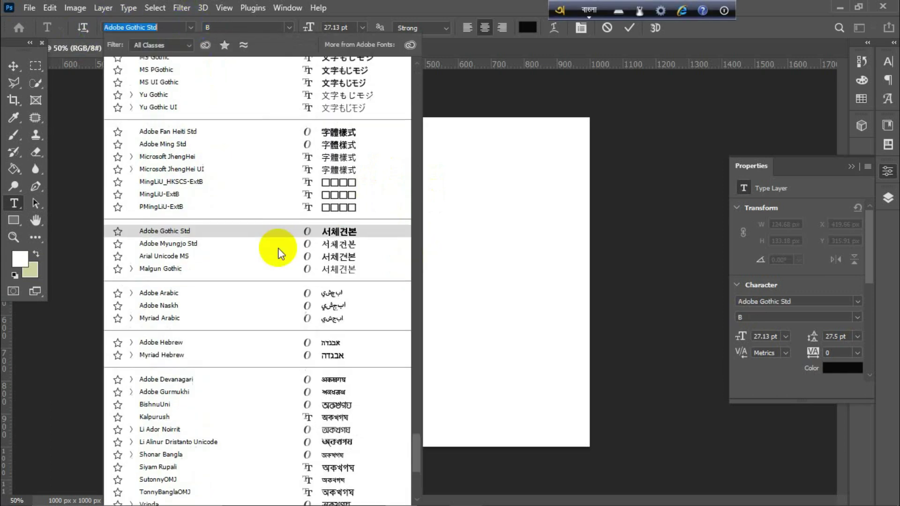
{"action": "scroll", "coordinate": [271, 251], "scroll_direction": "up", "scroll_amount": 3}
{"action": "left_click_drag", "start_coordinate": [423, 438], "coordinate": [418, 82]}
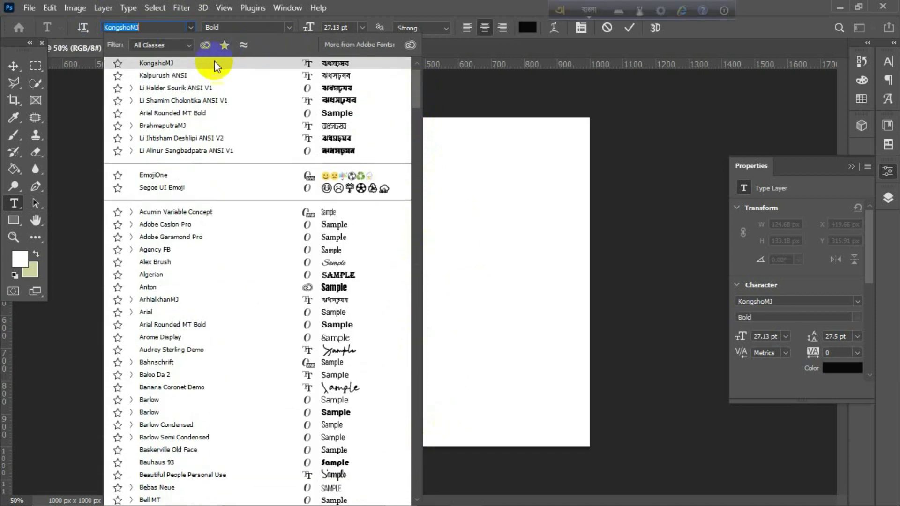
{"action": "left_click", "coordinate": [201, 65]}
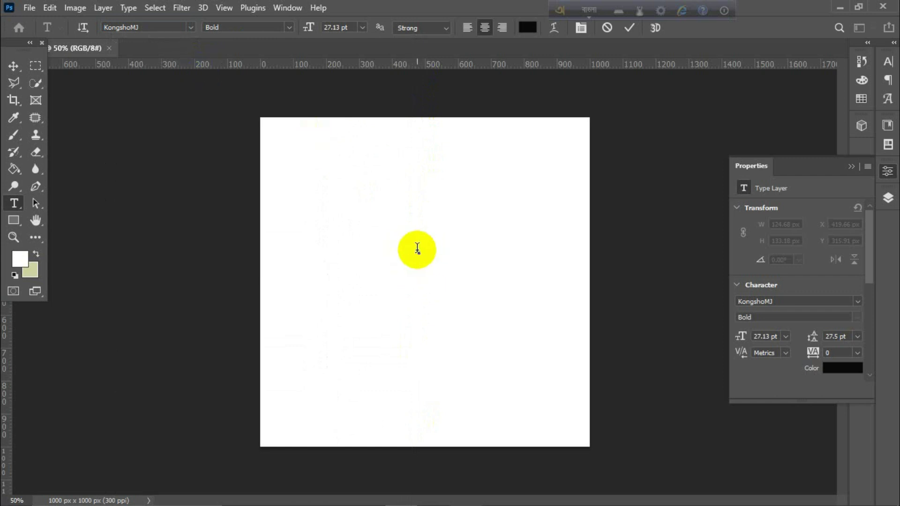
{"action": "type", "text": "amar "}
{"action": "type", "text": "s"}
- Fix the stray শ, complete 'sOnar bangla', and move the line higher on the canvas
{"action": "key", "text": "BackSpace"}
{"action": "type", "text": "s"}
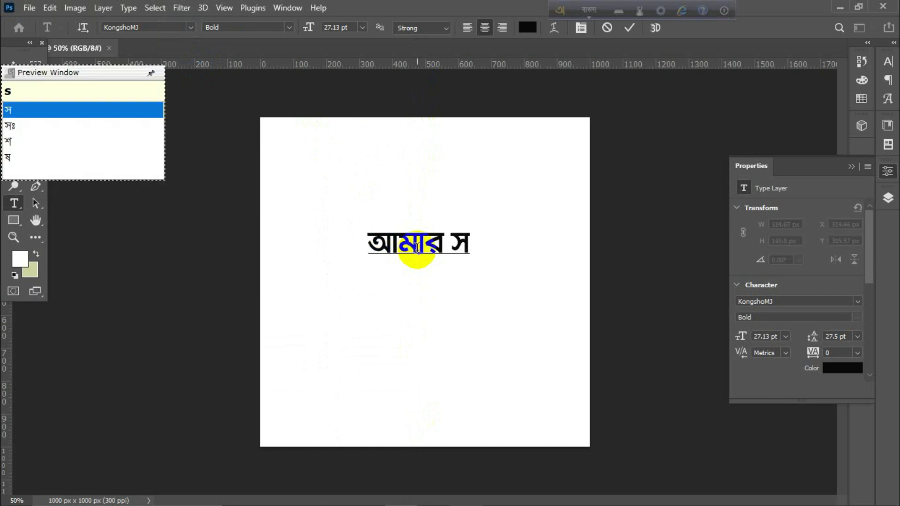
{"action": "type", "text": "Onar bangla"}
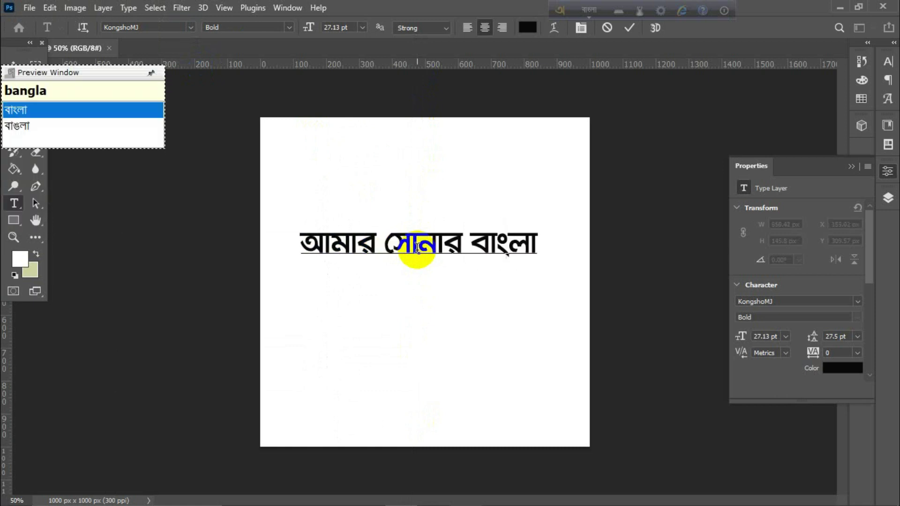
{"action": "left_click_drag", "start_coordinate": [469, 268], "coordinate": [464, 236]}
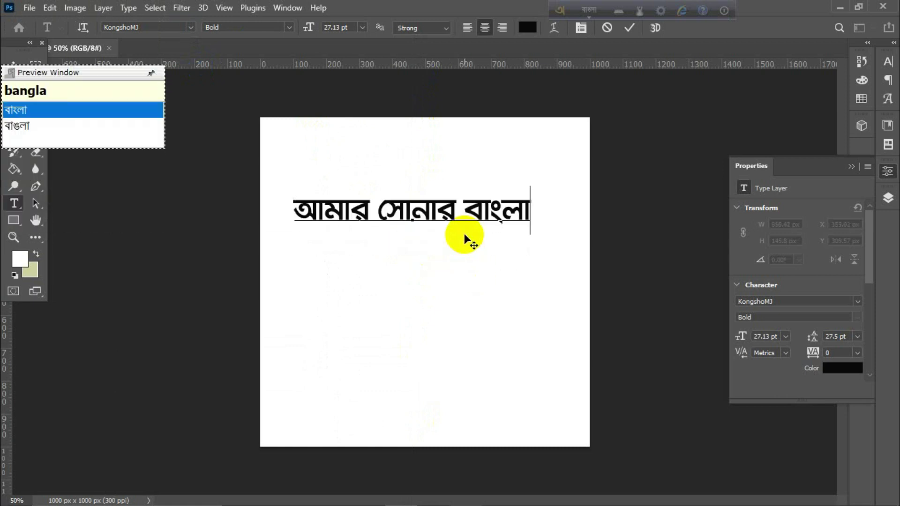
- Append ক্ষেত্র শিক্ষক ('kShetr shikShk') at the line end and remove the space before ক্ষেত্র
{"action": "left_click_drag", "start_coordinate": [535, 207], "coordinate": [304, 203]}
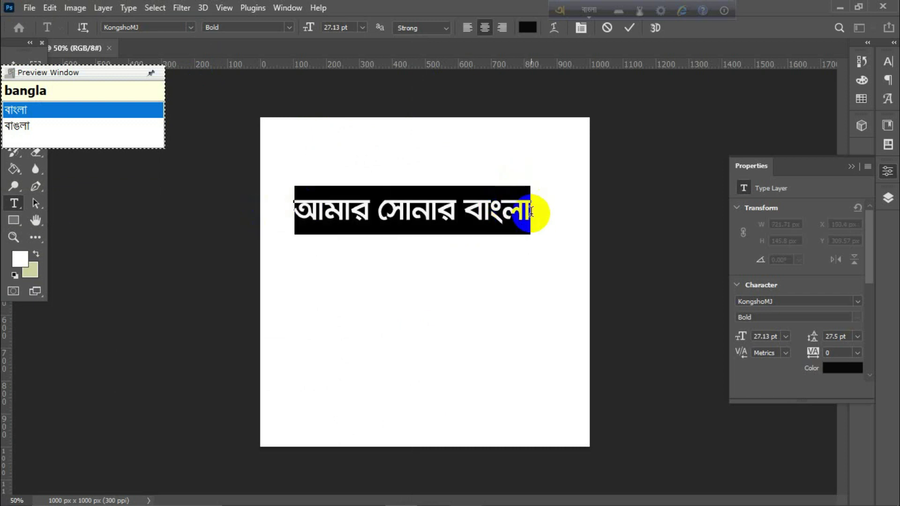
{"action": "left_click_drag", "start_coordinate": [530, 211], "coordinate": [231, 221]}
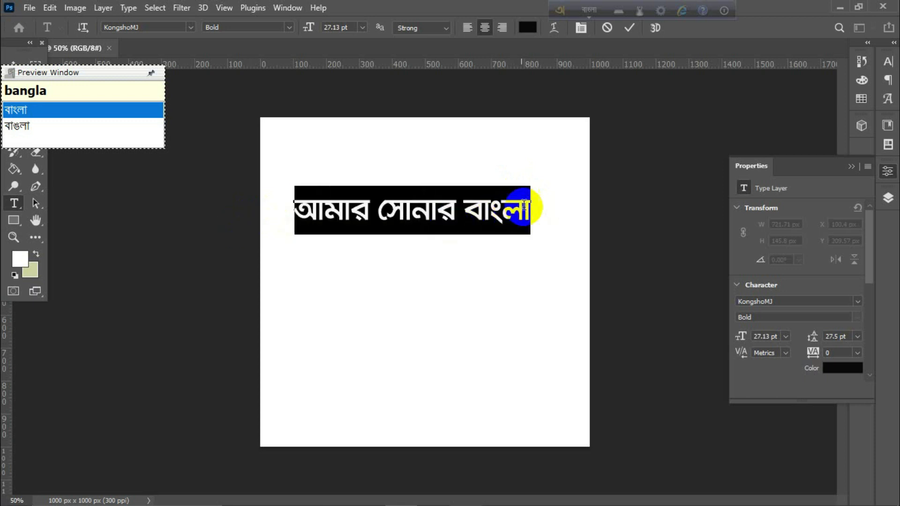
{"action": "left_click", "coordinate": [525, 205]}
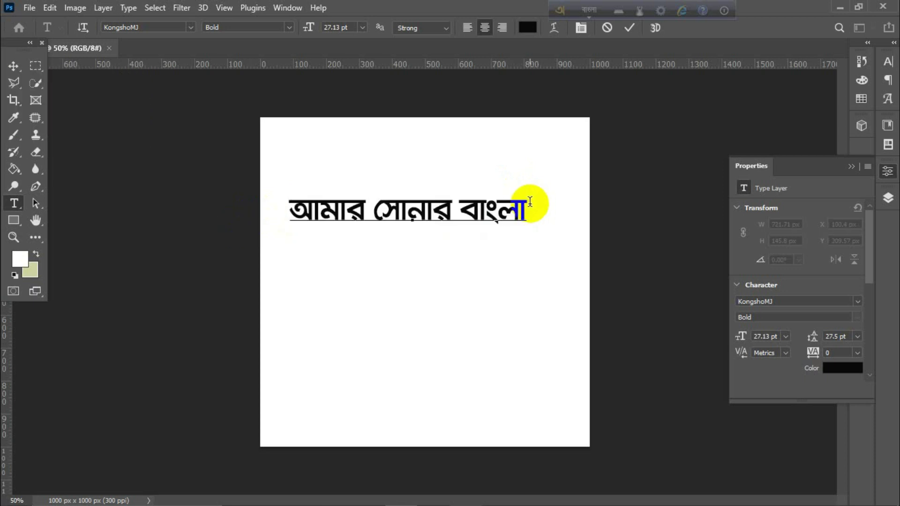
{"action": "type", "text": "k"}
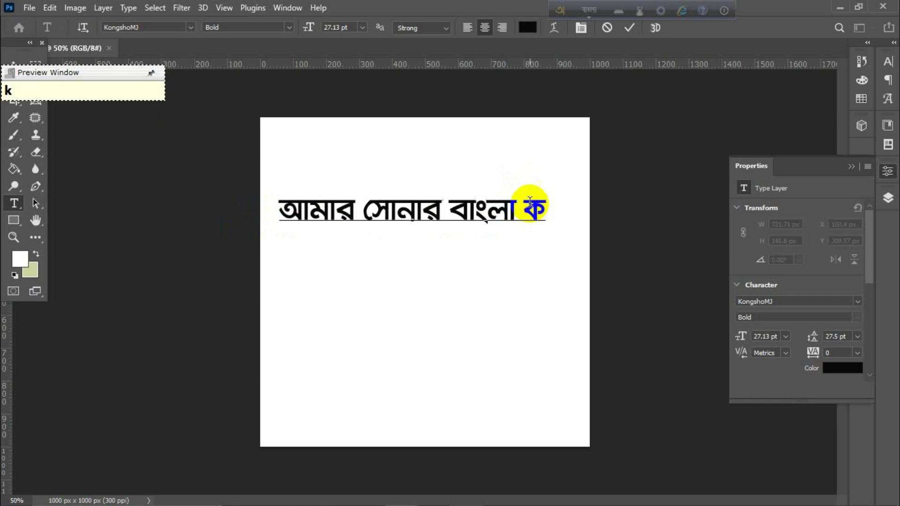
{"action": "type", "text": "Shetr"}
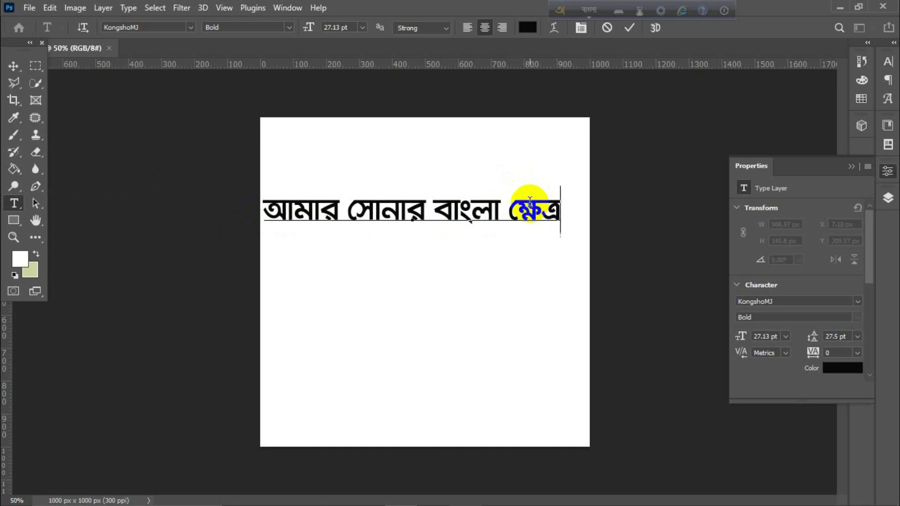
{"action": "type", "text": " shikSh"}
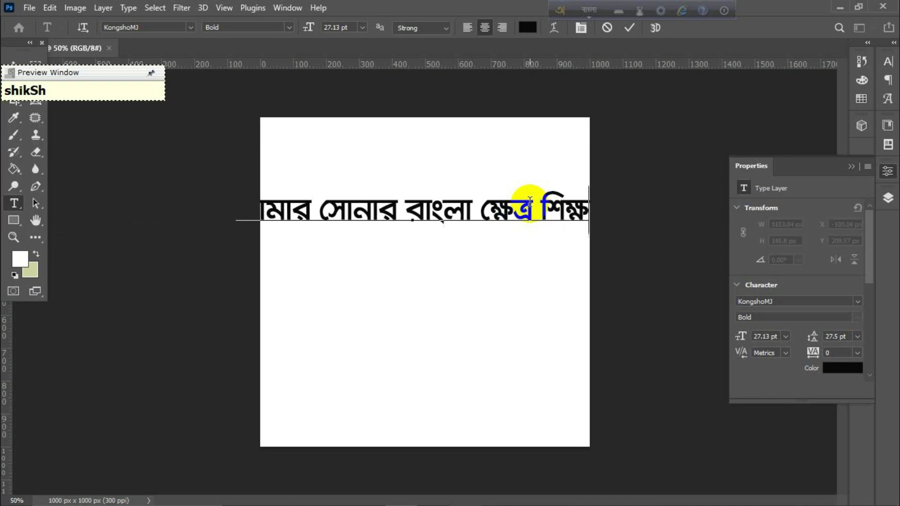
{"action": "type", "text": "k"}
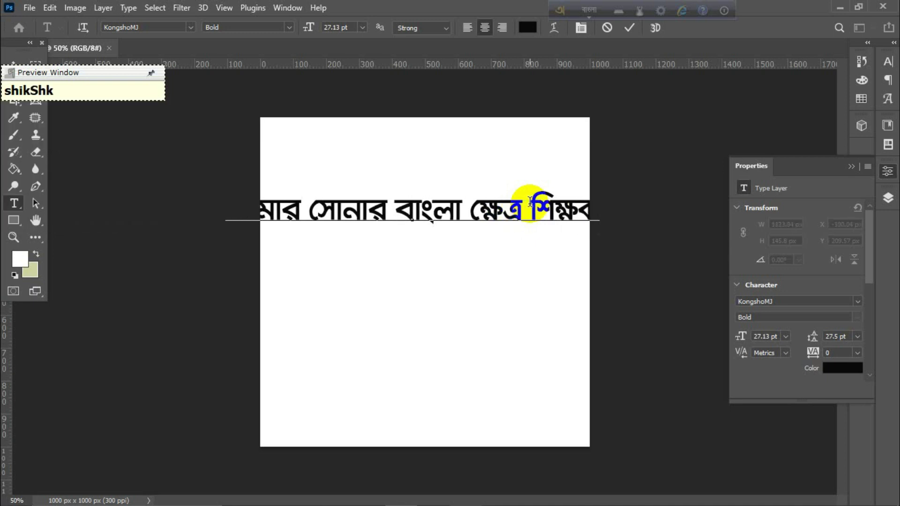
{"action": "left_click", "coordinate": [469, 212]}
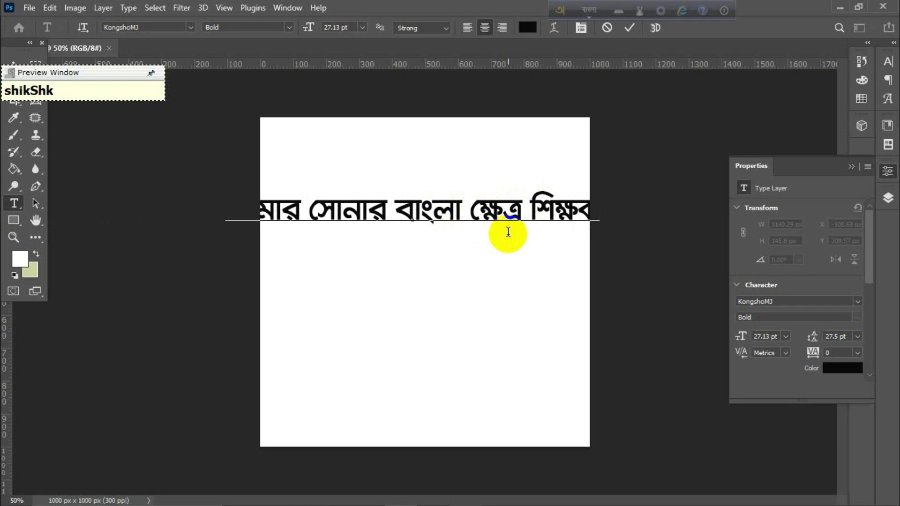
{"action": "key", "text": "BackSpace"}
- Break ক্ষেত্র শিক্ষক onto a second line, shift the block toward centre, and select the final ক
{"action": "key", "text": "Return"}
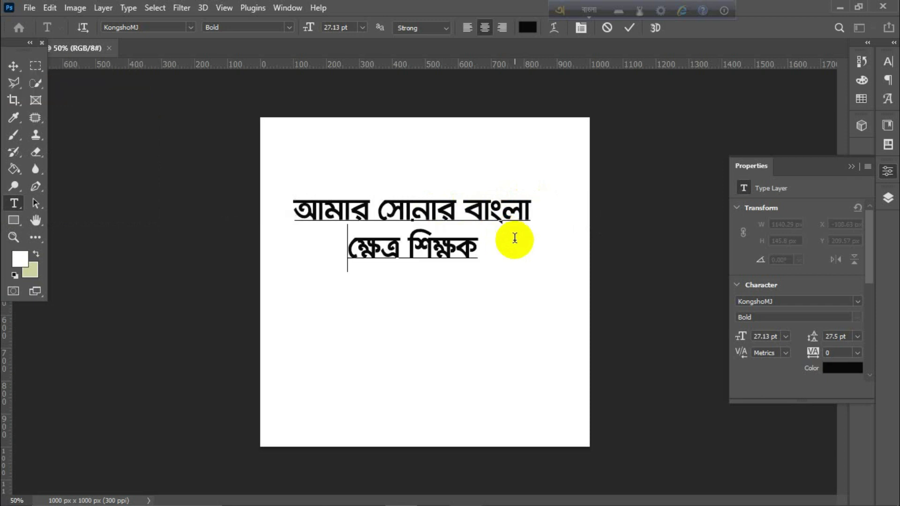
{"action": "left_click", "coordinate": [506, 293]}
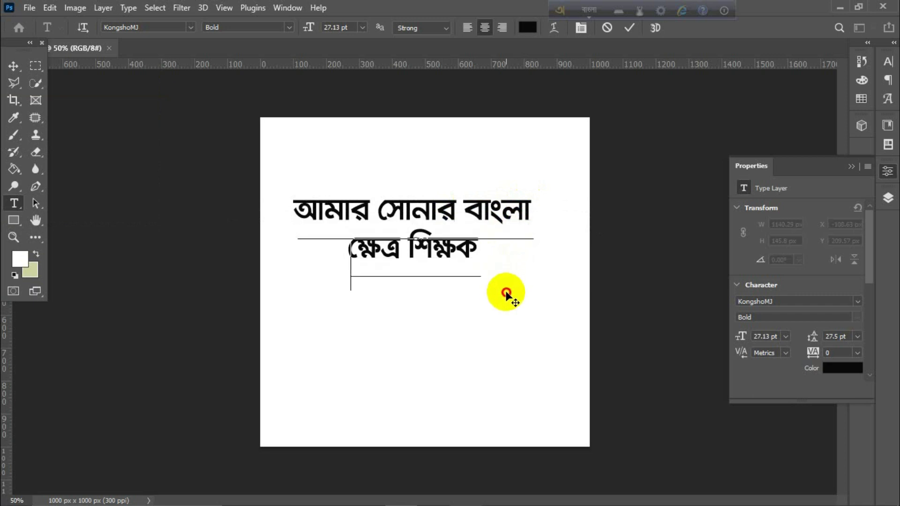
{"action": "left_click_drag", "start_coordinate": [507, 293], "coordinate": [510, 299]}
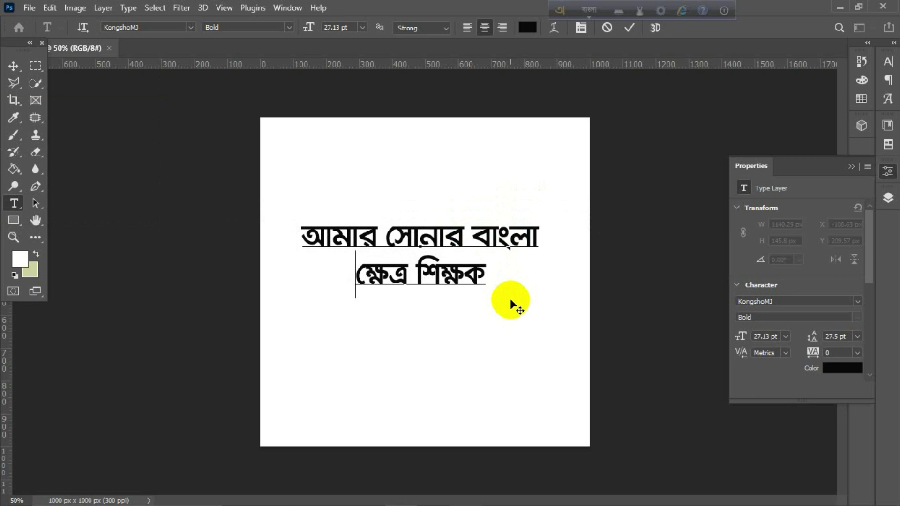
{"action": "left_click_drag", "start_coordinate": [467, 274], "coordinate": [485, 273]}
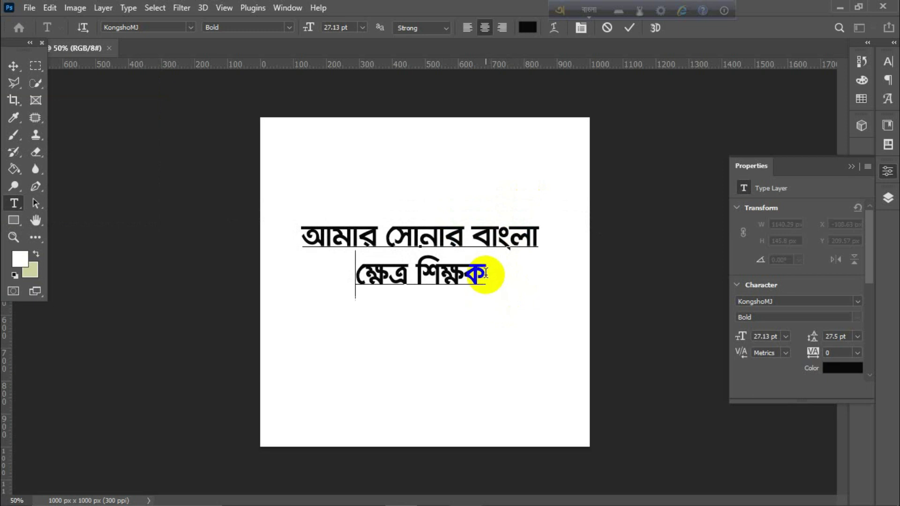